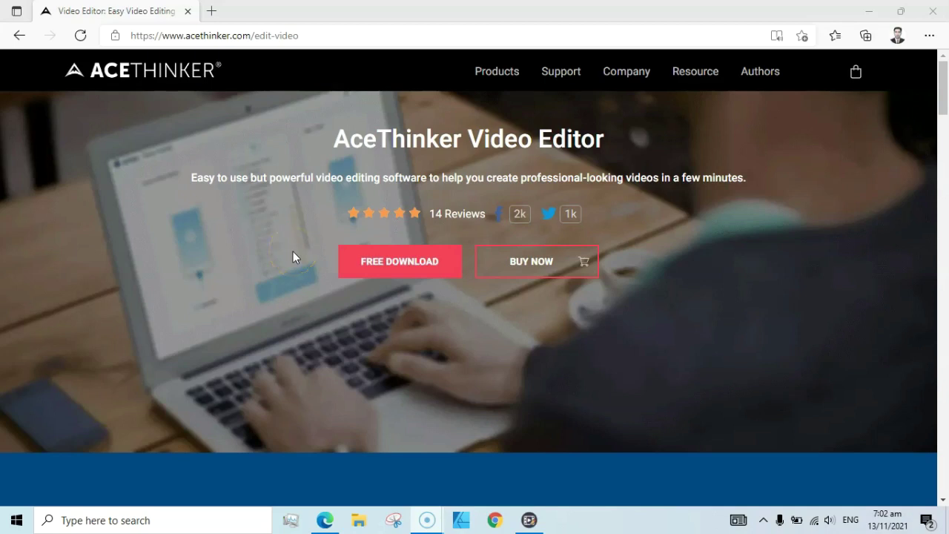
- Scroll the AceThinker page to the Trim & Cut feature list and close the Password Monitor notice
{"action": "left_click", "coordinate": [285, 238]}
{"action": "left_click", "coordinate": [158, 33]}
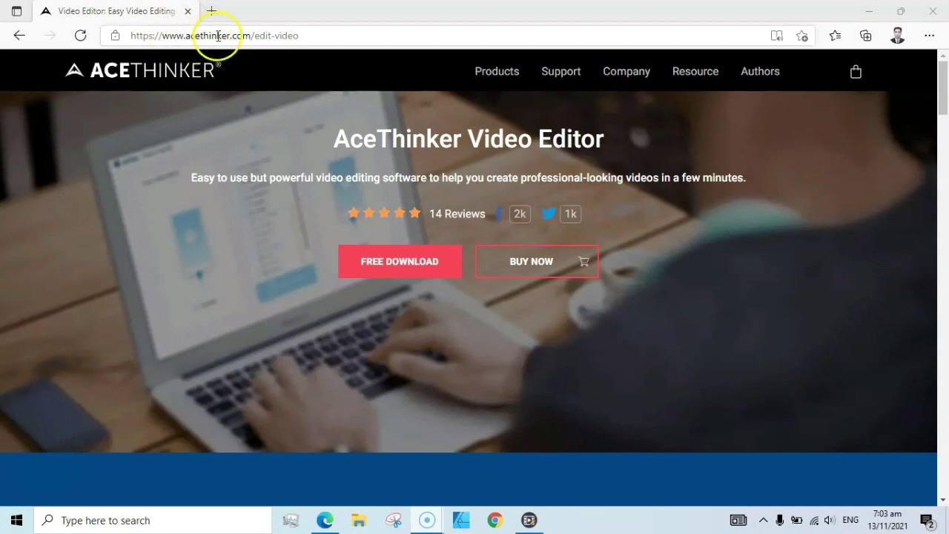
{"action": "left_click", "coordinate": [288, 18]}
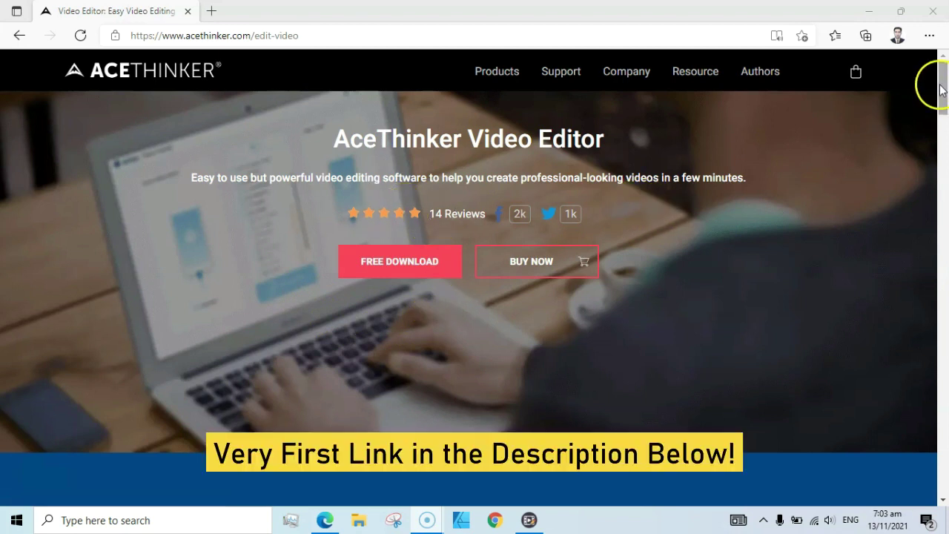
{"action": "scroll", "coordinate": [940, 87], "scroll_direction": "down", "scroll_amount": 3}
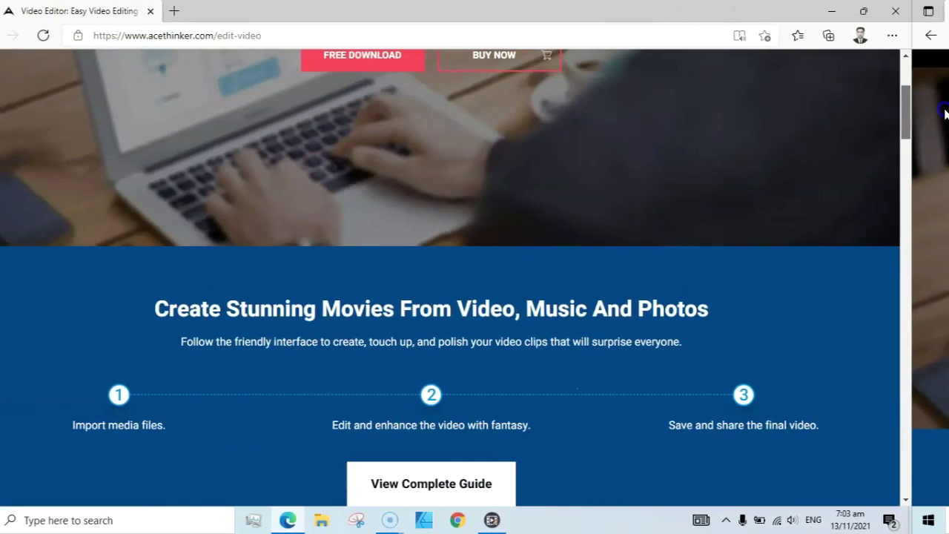
{"action": "left_click_drag", "start_coordinate": [944, 111], "coordinate": [945, 178]}
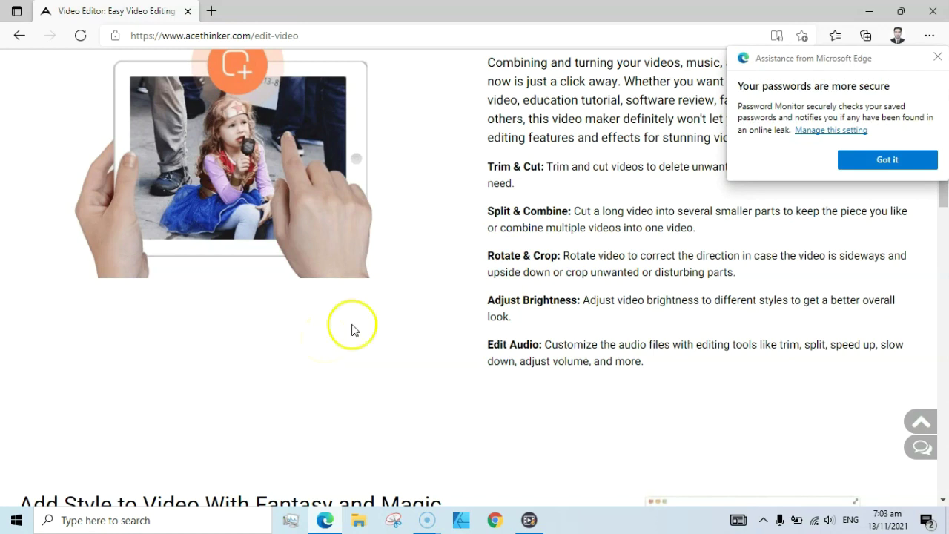
{"action": "left_click", "coordinate": [937, 59]}
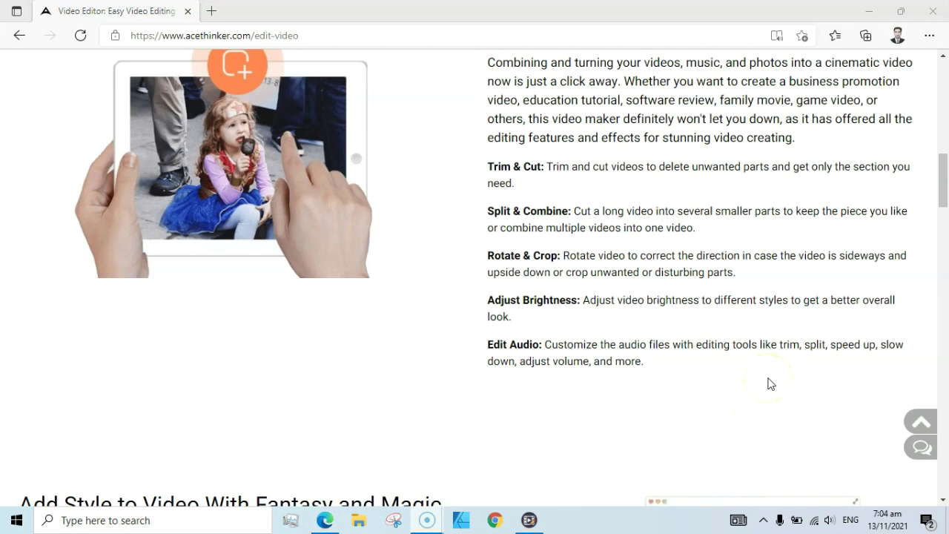
- Scroll through the Add Style section on filters, overlays and transitions, then launch AceThinker Video Editor
{"action": "left_click_drag", "start_coordinate": [942, 177], "coordinate": [942, 224]}
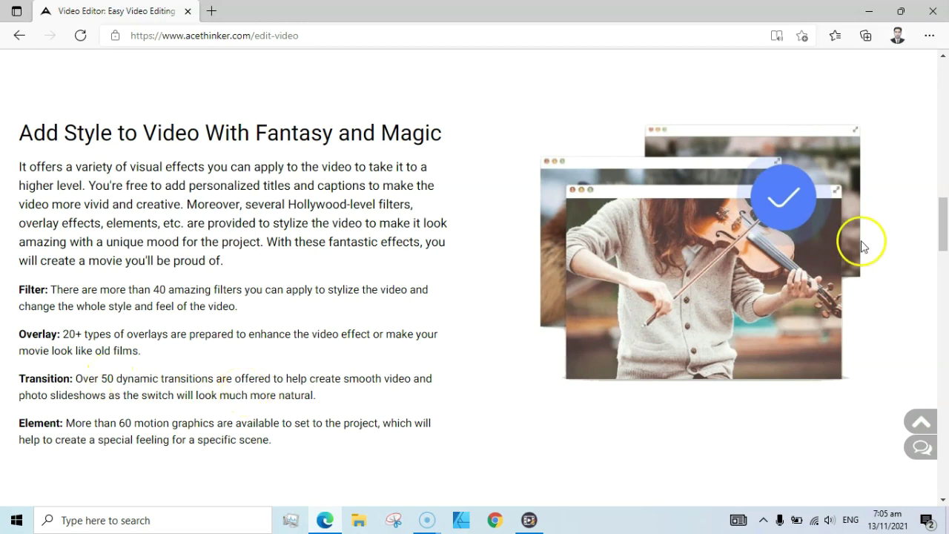
{"action": "left_click_drag", "start_coordinate": [943, 213], "coordinate": [943, 230]}
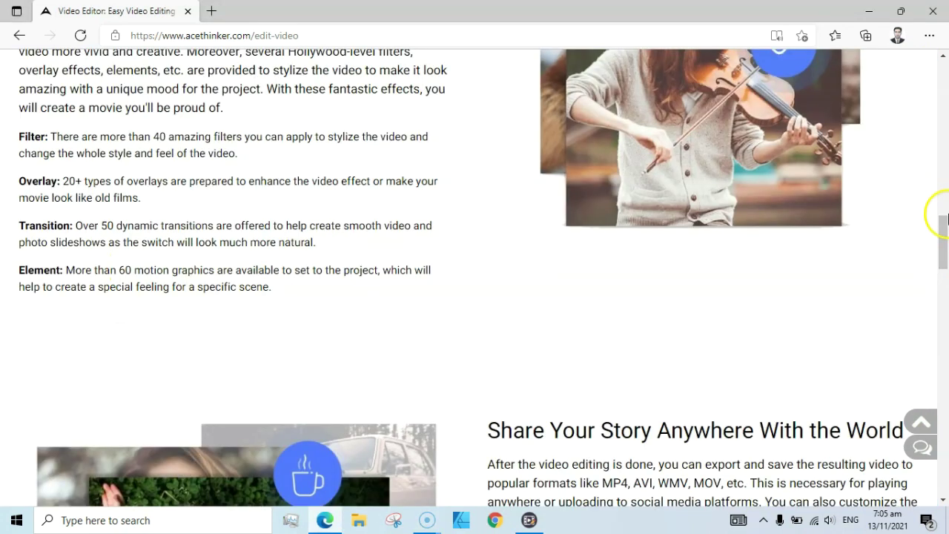
{"action": "left_click_drag", "start_coordinate": [939, 222], "coordinate": [942, 68]}
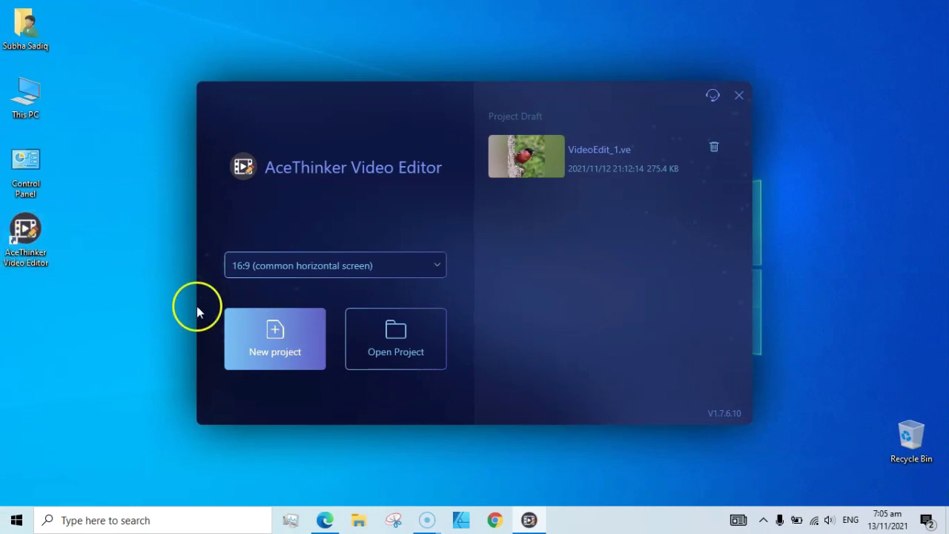
- Create a new 16:9 project from the AceThinker launcher
{"action": "left_click", "coordinate": [267, 341]}
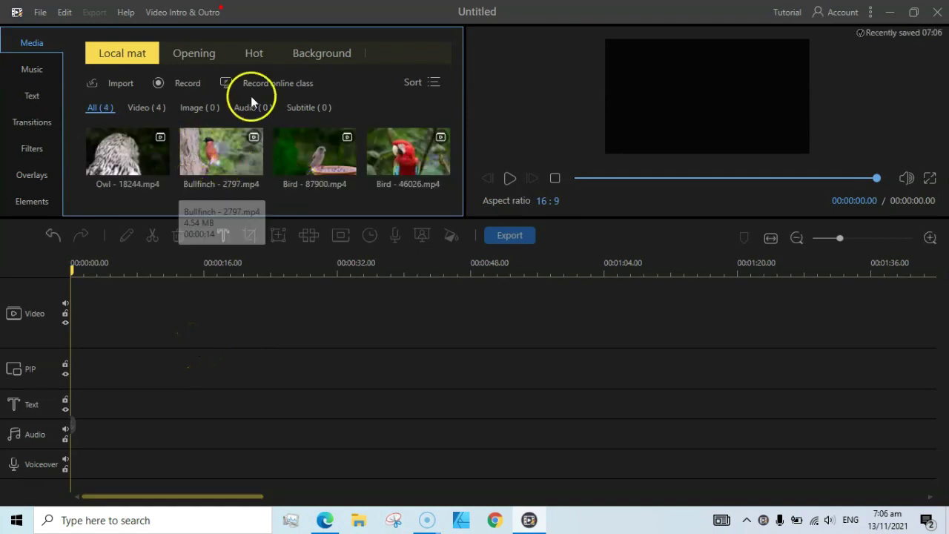
{"action": "mouse_move", "coordinate": [165, 176]}
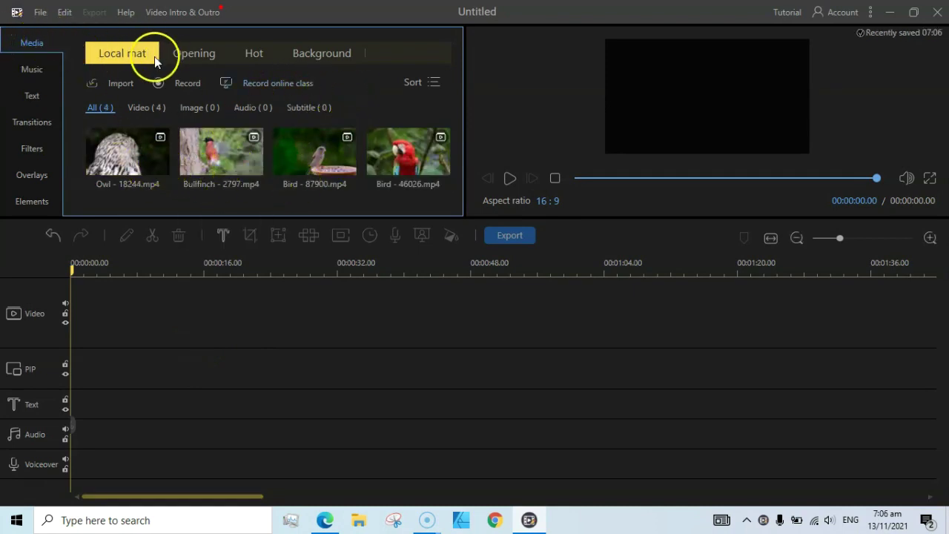
- Import all four videos from the Videos Pixabay folder and show All (4) in the library
{"action": "left_click", "coordinate": [120, 84]}
{"action": "left_click", "coordinate": [141, 106]}
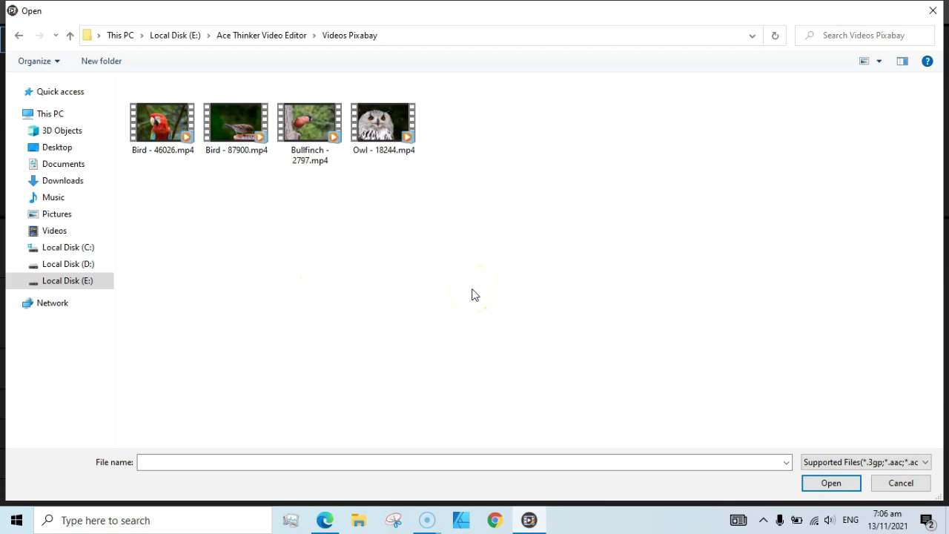
{"action": "key", "text": "ctrl+a"}
{"action": "left_click", "coordinate": [817, 485]}
{"action": "left_click", "coordinate": [429, 276]}
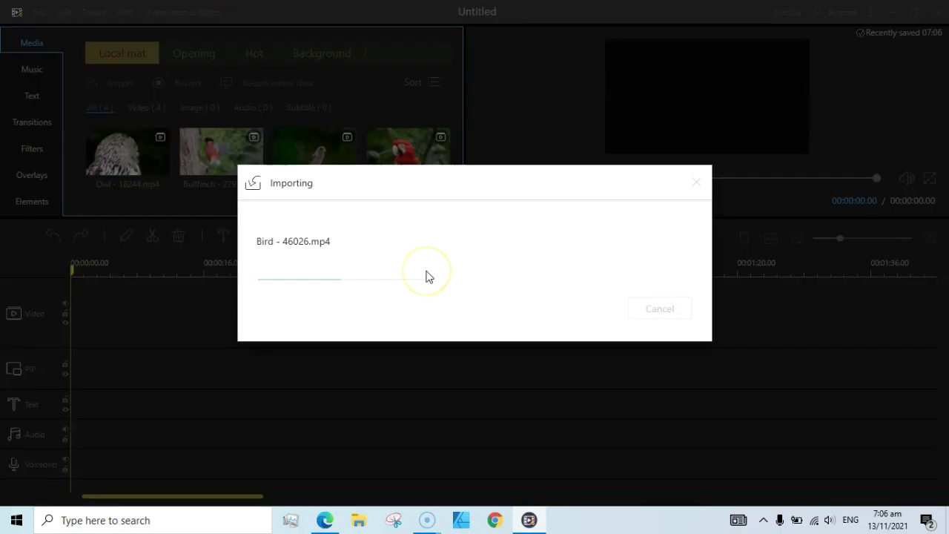
{"action": "left_click", "coordinate": [211, 108]}
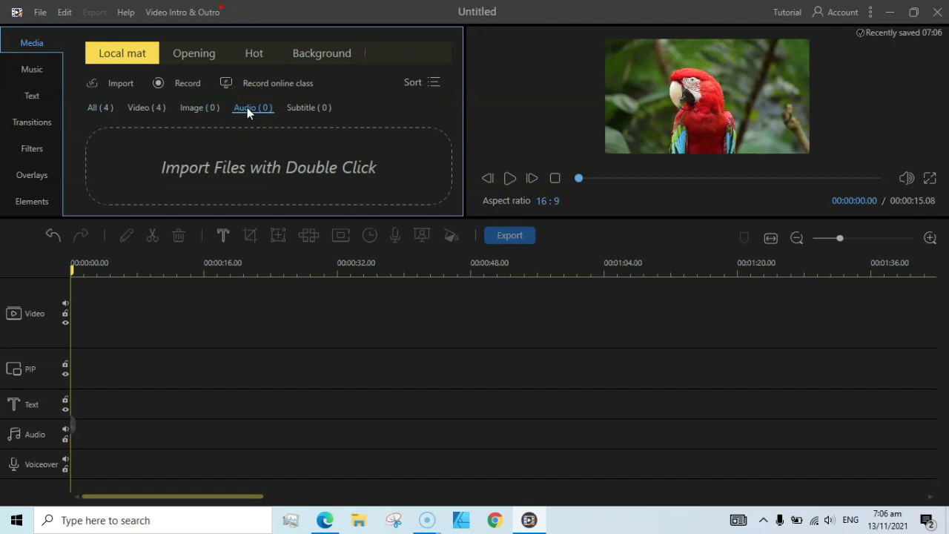
{"action": "left_click", "coordinate": [98, 106]}
{"action": "left_click", "coordinate": [109, 149]}
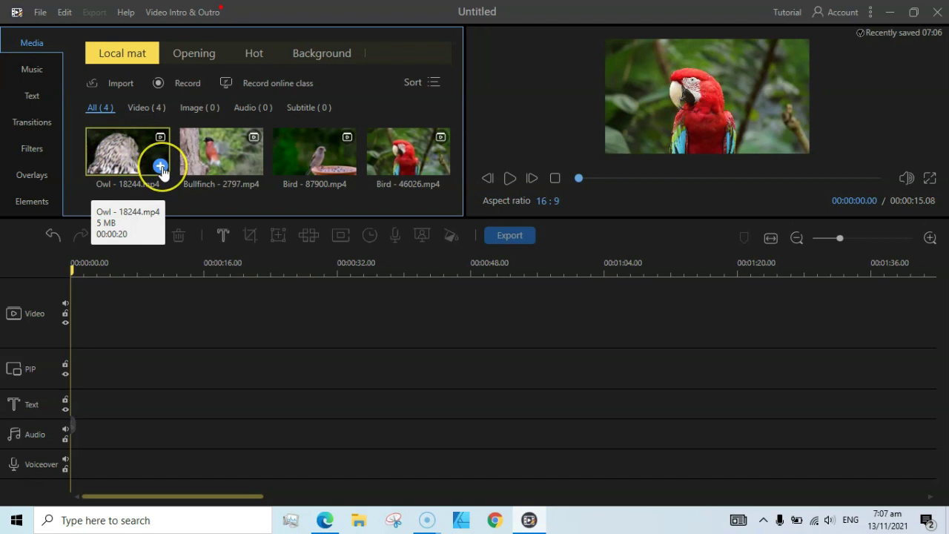
- Add Owl - 18244.mp4, then Bird - 87900.mp4, to the video track
{"action": "left_click", "coordinate": [161, 167]}
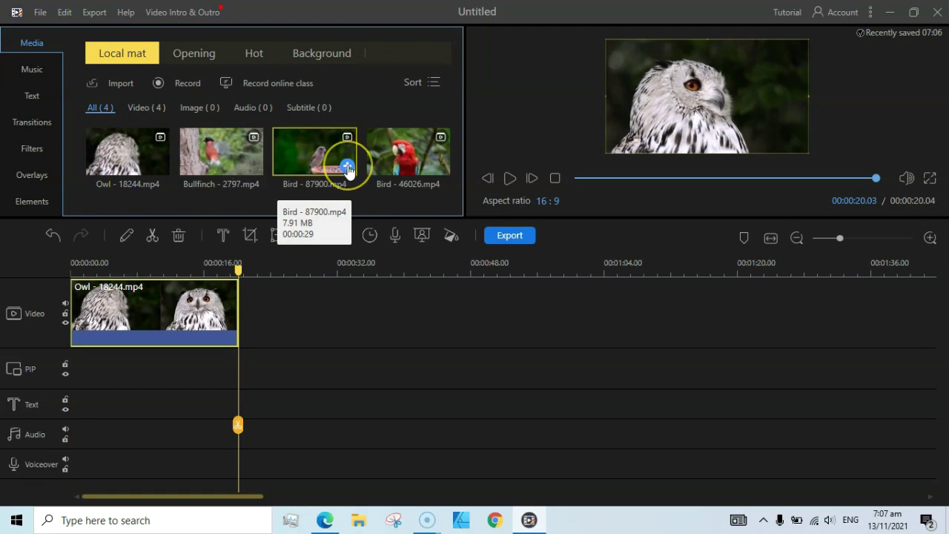
{"action": "left_click", "coordinate": [348, 170]}
{"action": "left_click", "coordinate": [185, 318]}
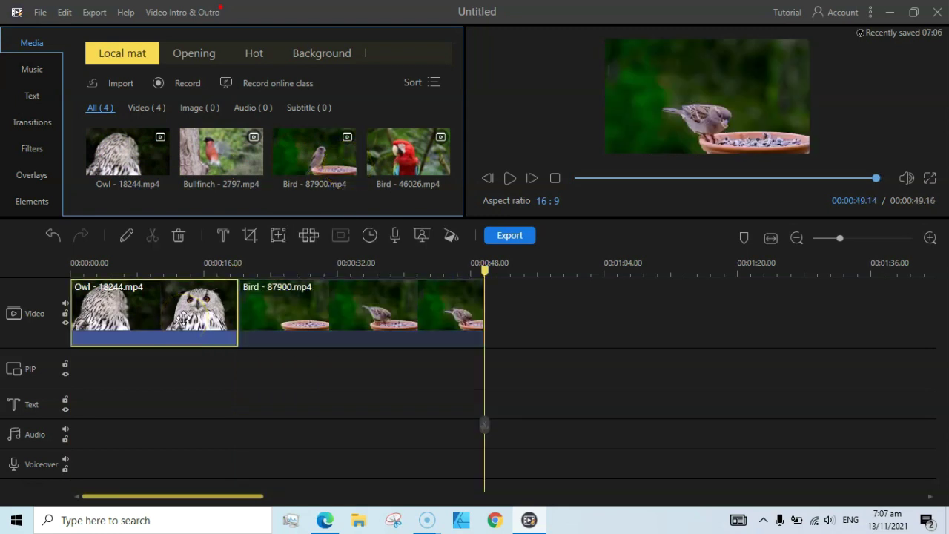
{"action": "left_click", "coordinate": [159, 314]}
{"action": "left_click", "coordinate": [155, 238]}
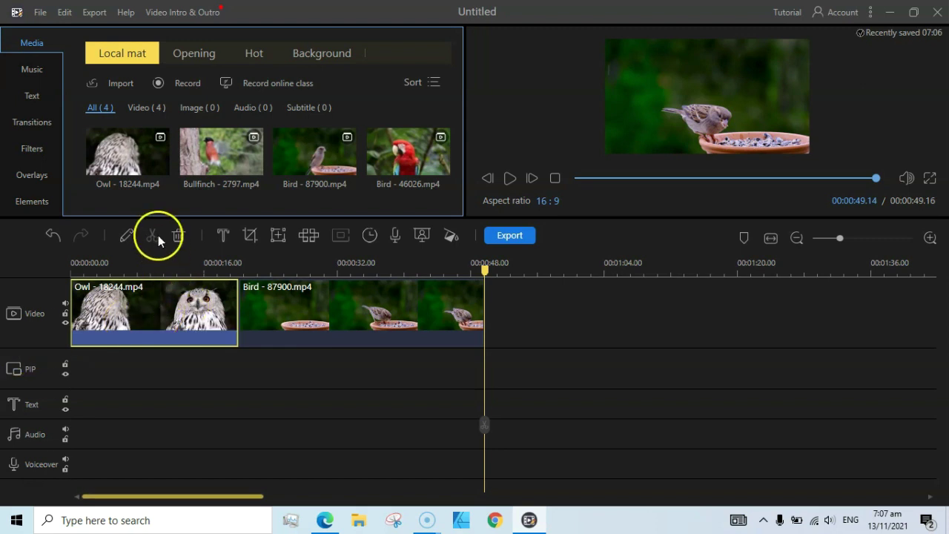
- Split the owl clip at 00:00:10.13
{"action": "left_click", "coordinate": [179, 261]}
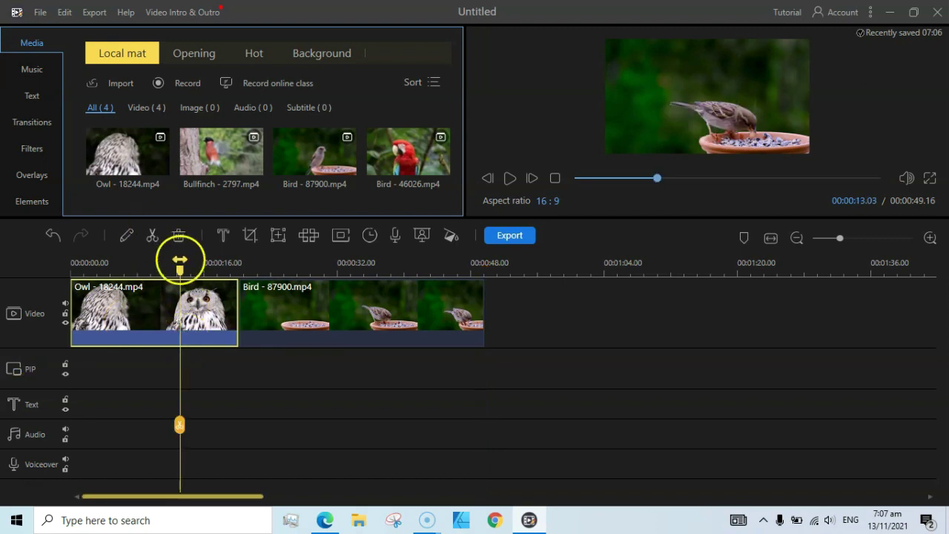
{"action": "left_click_drag", "start_coordinate": [180, 259], "coordinate": [159, 265]}
{"action": "left_click_drag", "start_coordinate": [158, 271], "coordinate": [160, 270]}
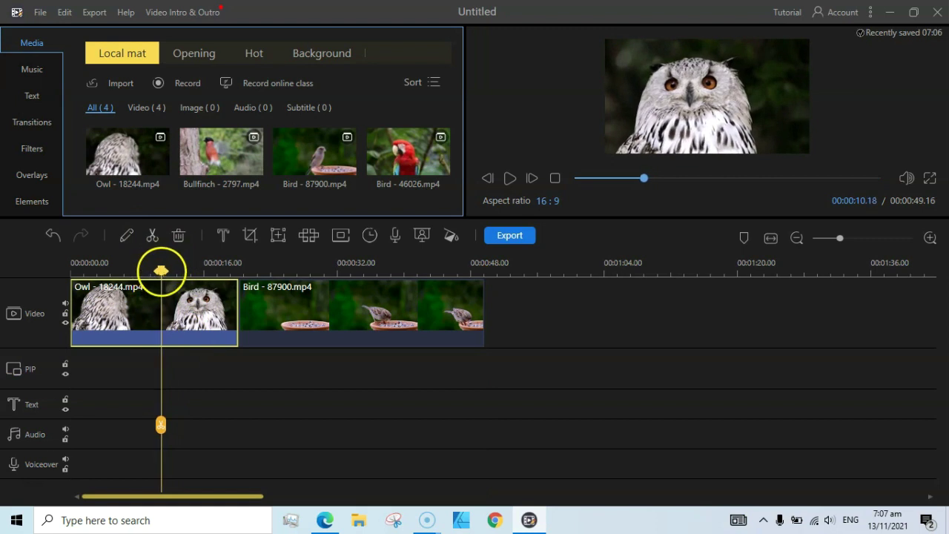
{"action": "left_click", "coordinate": [153, 236]}
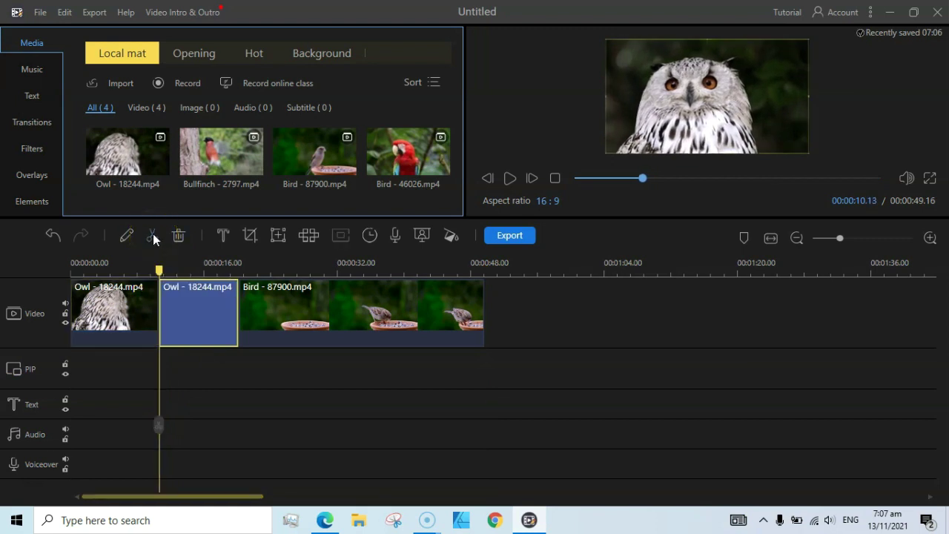
{"action": "left_click_drag", "start_coordinate": [193, 315], "coordinate": [304, 331]}
- Split the Bird - 87900 clip at 00:00:31.03 and delete the leftover owl piece
{"action": "left_click", "coordinate": [351, 314]}
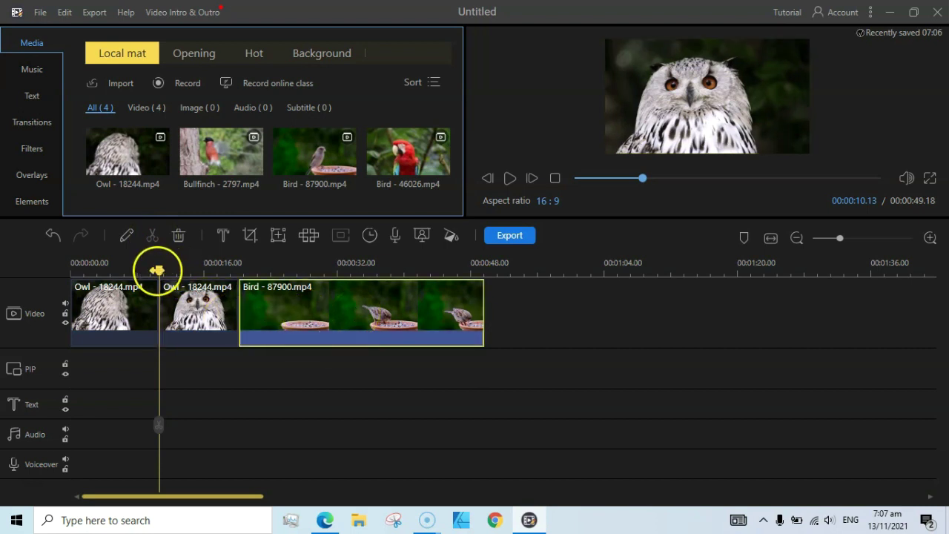
{"action": "left_click_drag", "start_coordinate": [156, 270], "coordinate": [330, 263]}
{"action": "left_click", "coordinate": [154, 235]}
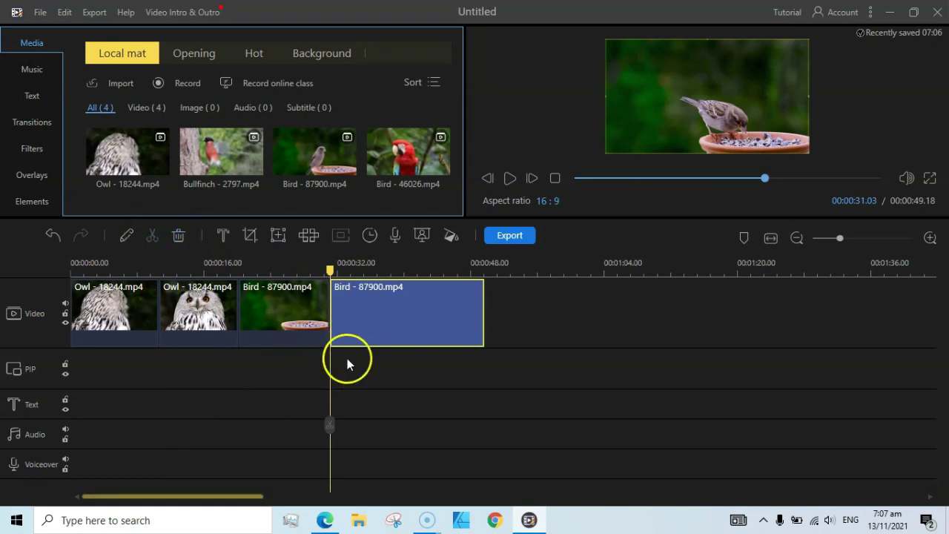
{"action": "left_click", "coordinate": [202, 314]}
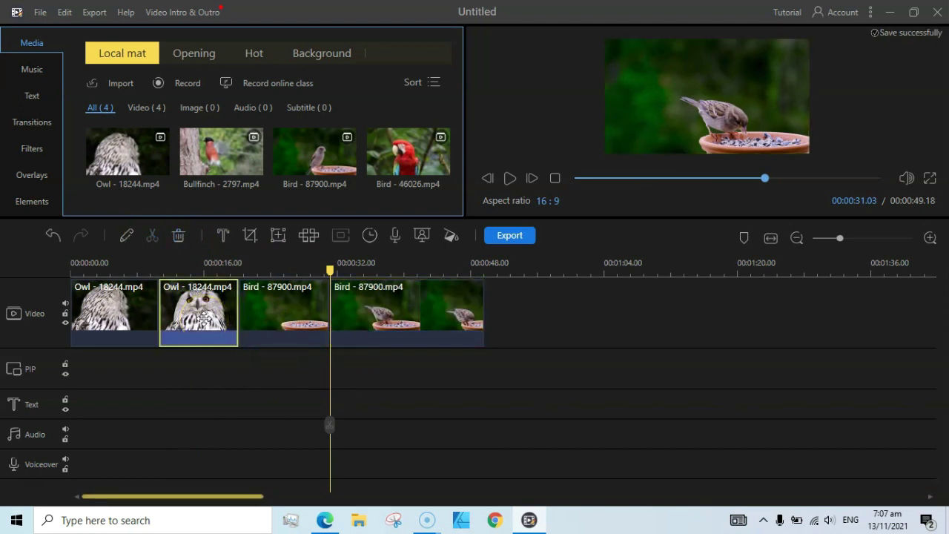
{"action": "key", "text": "Delete"}
{"action": "left_click", "coordinate": [113, 320]}
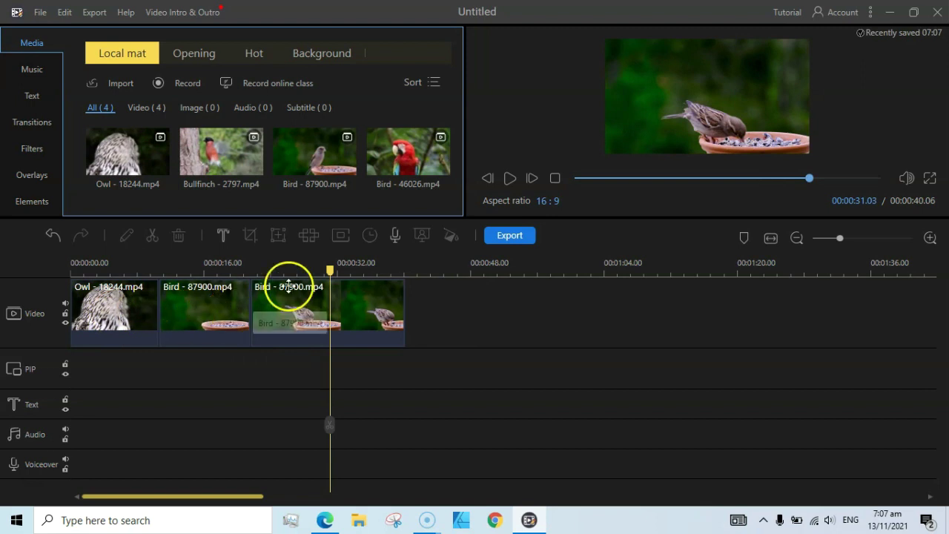
{"action": "left_click_drag", "start_coordinate": [330, 269], "coordinate": [160, 269]}
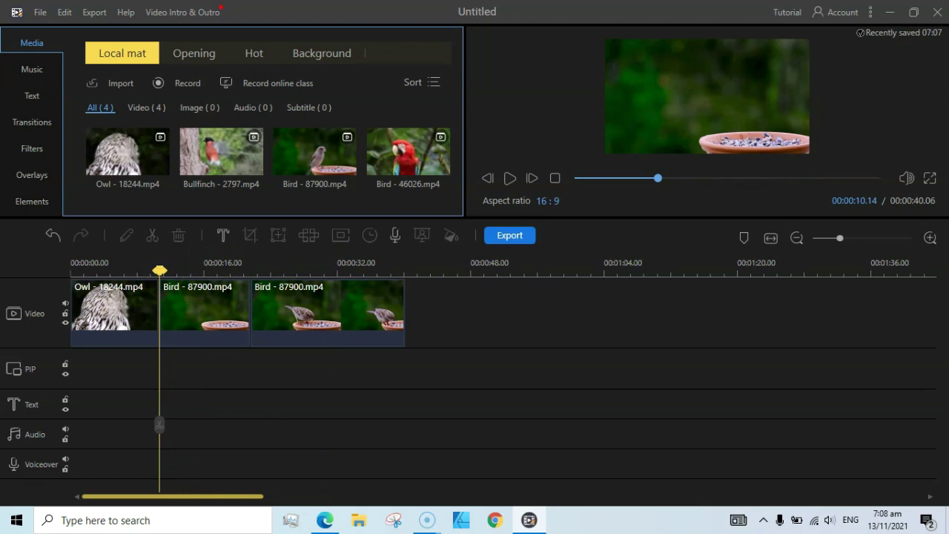
- Place the SlantRoll_Out_NE transition between the owl and bird clips and adjust its duration
{"action": "left_click", "coordinate": [35, 123]}
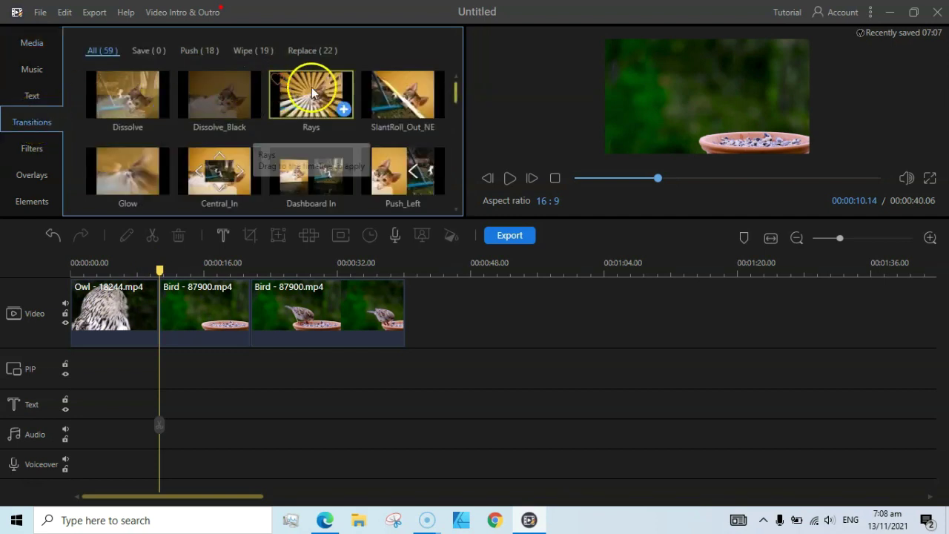
{"action": "left_click_drag", "start_coordinate": [437, 110], "coordinate": [159, 311]}
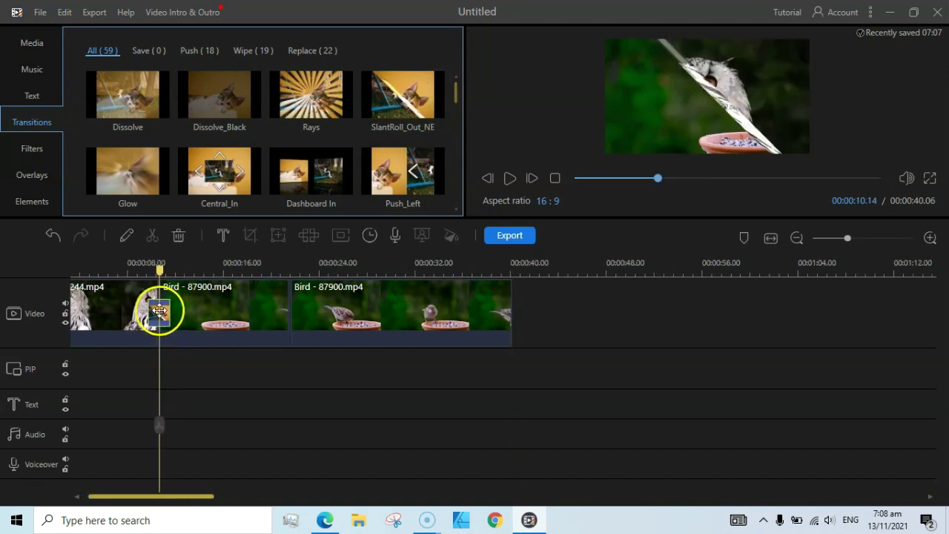
{"action": "double_click", "coordinate": [159, 311]}
{"action": "left_click", "coordinate": [230, 111]}
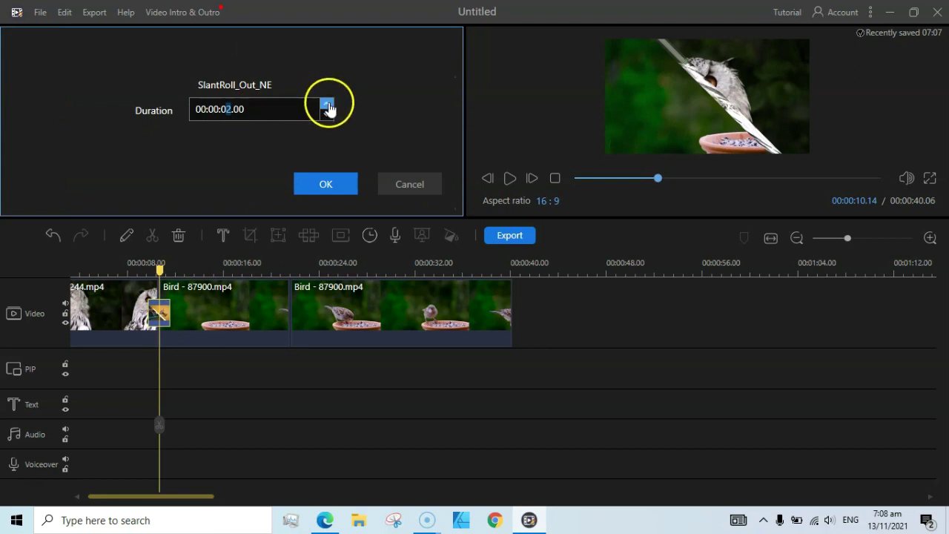
{"action": "left_click", "coordinate": [420, 201]}
{"action": "left_click_drag", "start_coordinate": [166, 314], "coordinate": [164, 310]}
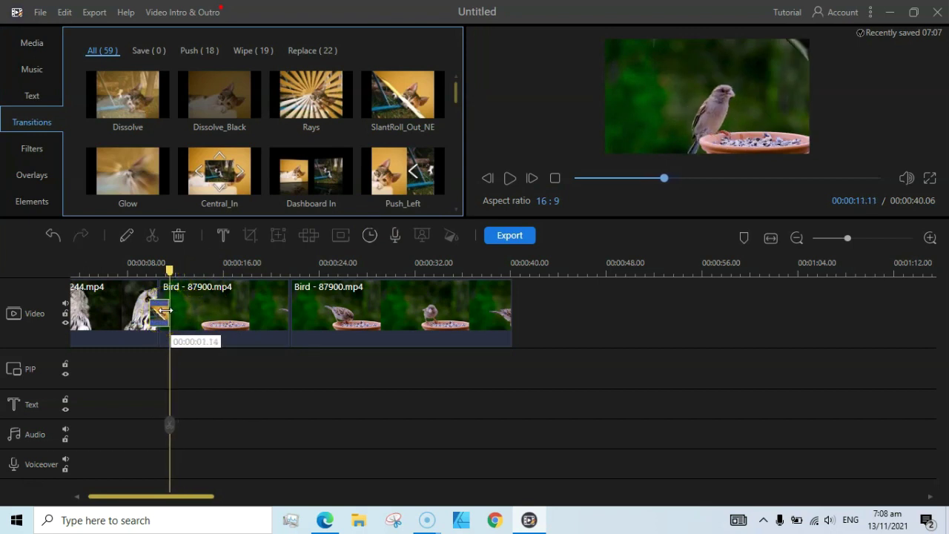
- Preview the owl-to-sparrow transition, then enlarge the library and preview panels
{"action": "left_click_drag", "start_coordinate": [170, 265], "coordinate": [136, 272]}
{"action": "left_click", "coordinate": [509, 178]}
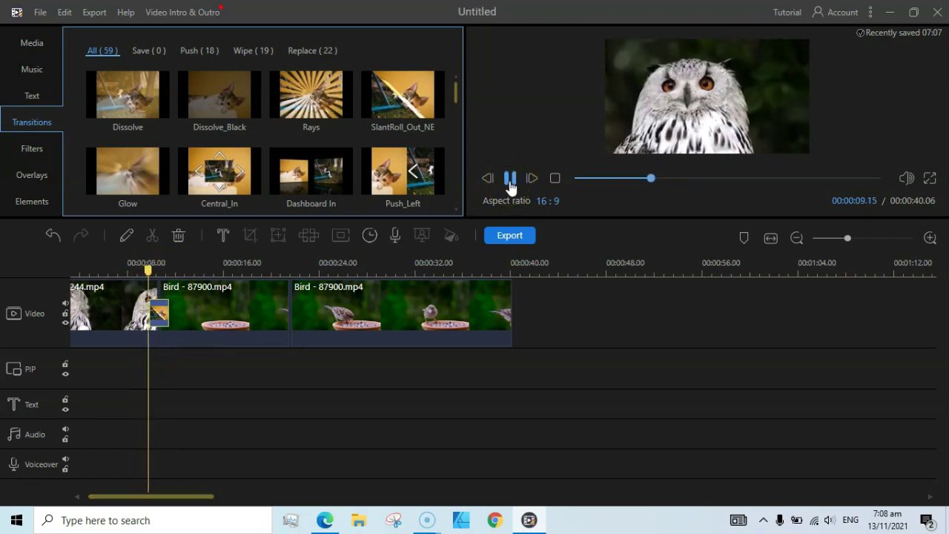
{"action": "left_click", "coordinate": [510, 180]}
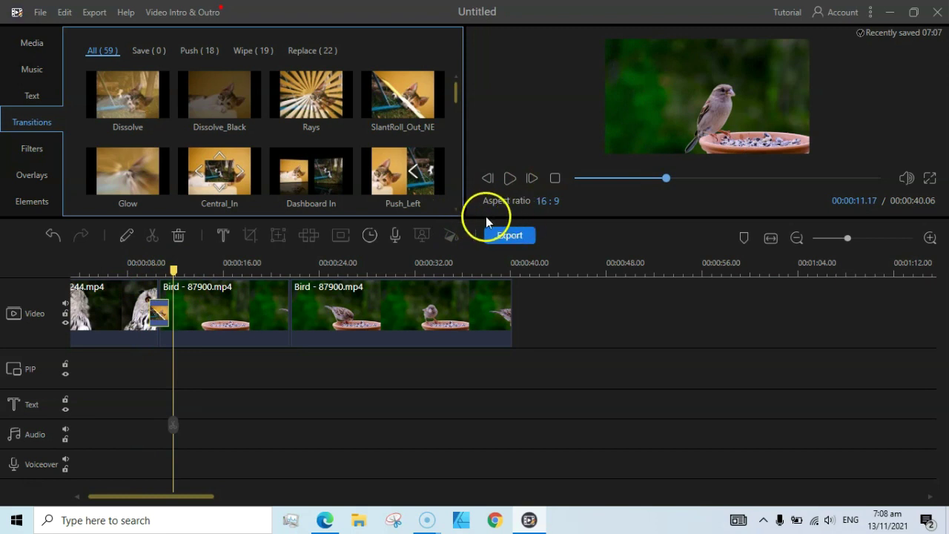
{"action": "left_click_drag", "start_coordinate": [475, 219], "coordinate": [484, 275]}
{"action": "left_click_drag", "start_coordinate": [464, 153], "coordinate": [349, 159]}
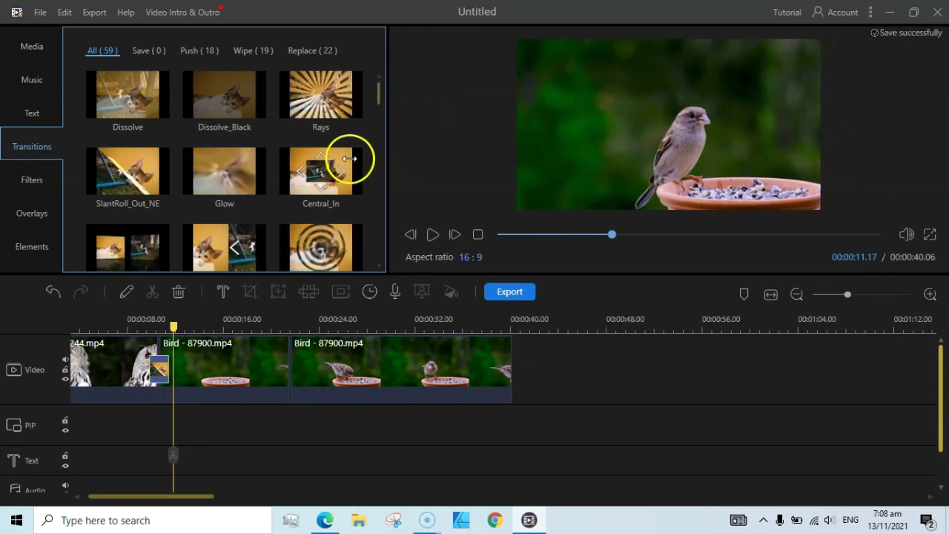
- Apply the Gray filter over part of the first sparrow clip, adjust its length, and preview it
{"action": "left_click", "coordinate": [33, 181]}
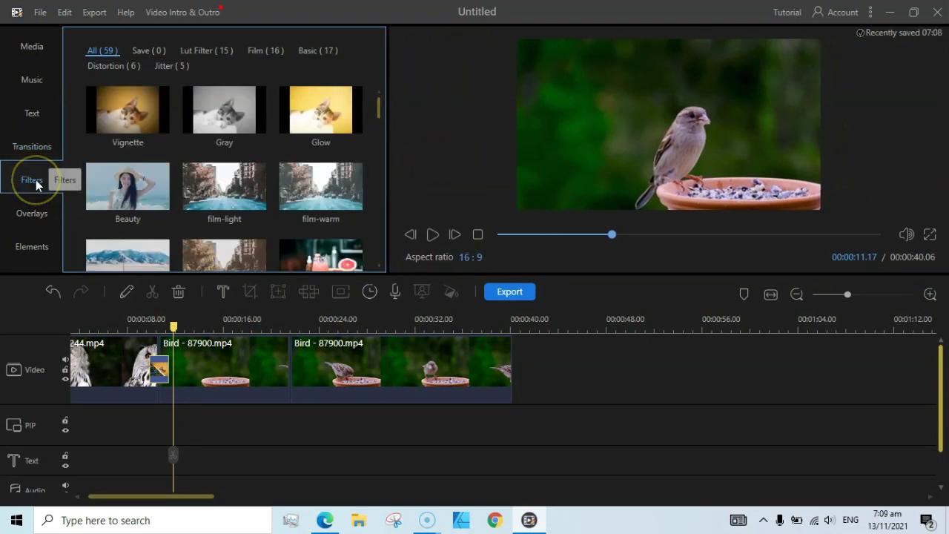
{"action": "left_click", "coordinate": [237, 364]}
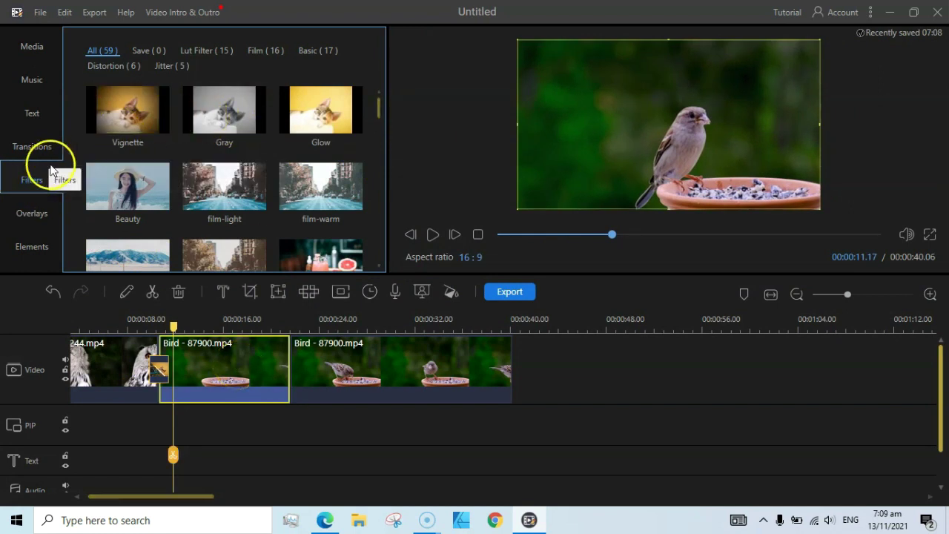
{"action": "left_click", "coordinate": [257, 126]}
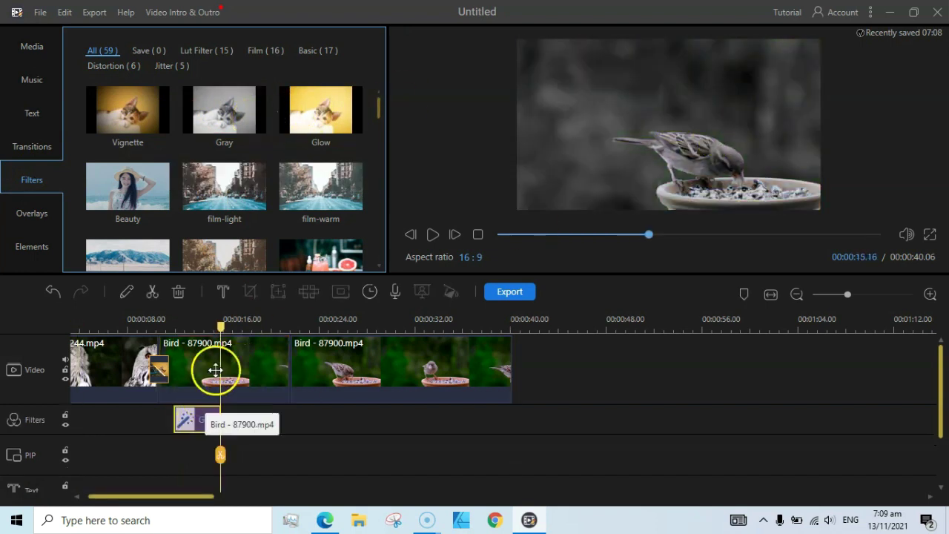
{"action": "left_click_drag", "start_coordinate": [205, 428], "coordinate": [200, 421]}
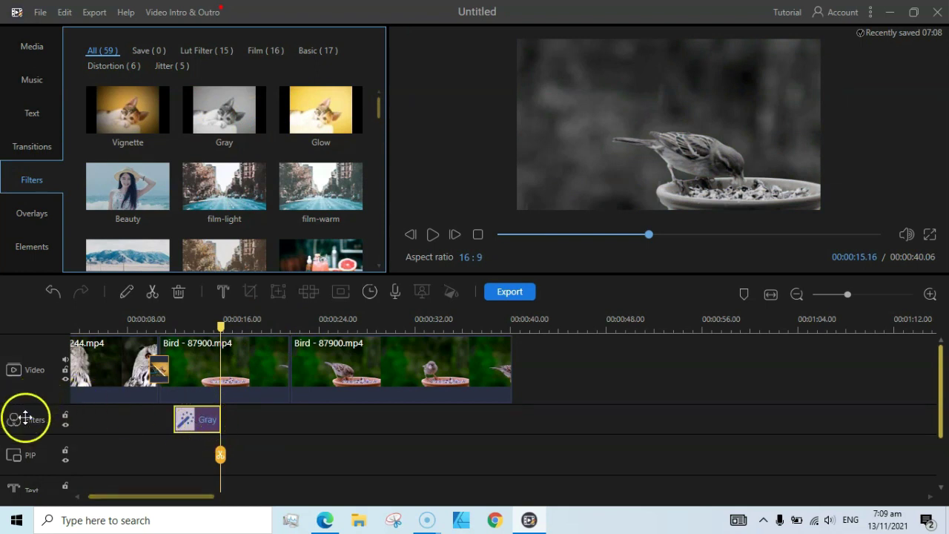
{"action": "left_click_drag", "start_coordinate": [220, 416], "coordinate": [228, 417]}
{"action": "left_click", "coordinate": [430, 237]}
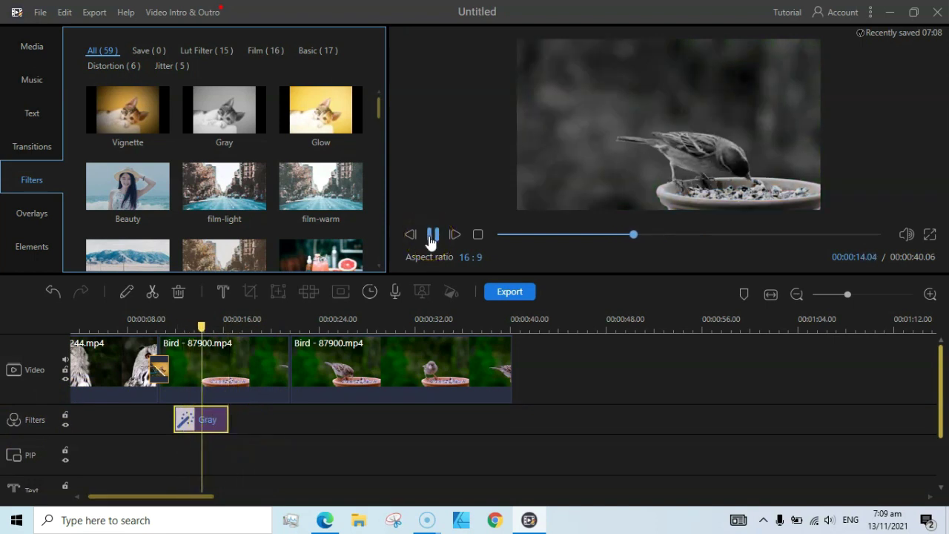
{"action": "left_click", "coordinate": [432, 236]}
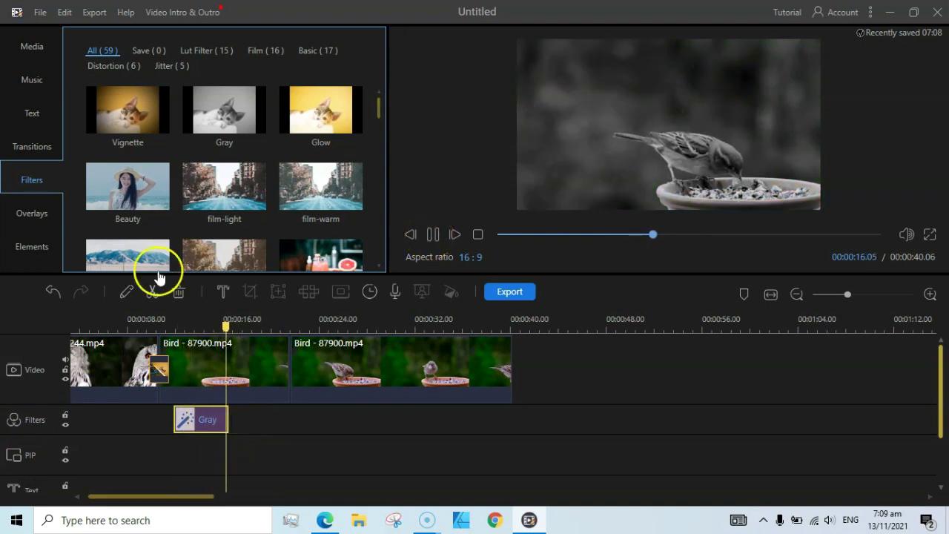
{"action": "left_click", "coordinate": [319, 354]}
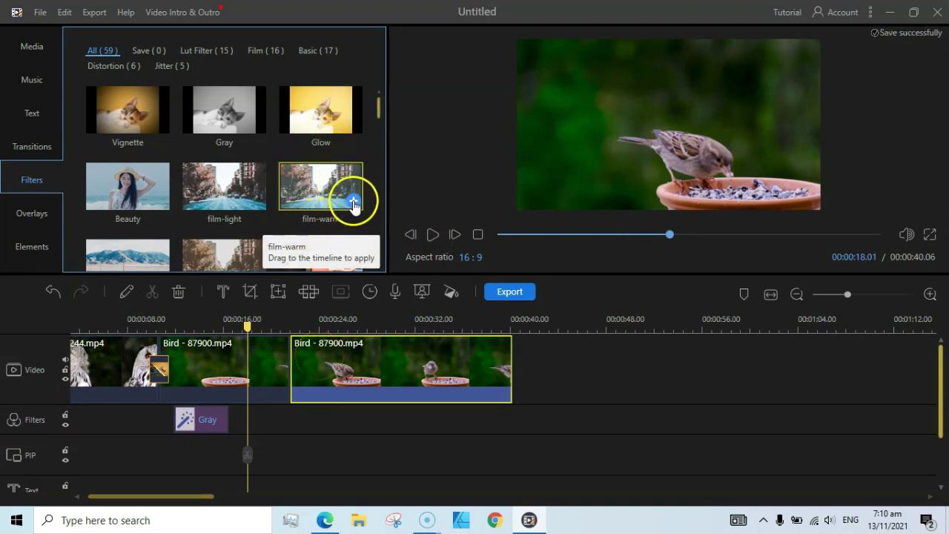
- Add the film-warm filter after the Gray filter and preview it from about 00:00:17
{"action": "left_click", "coordinate": [353, 202]}
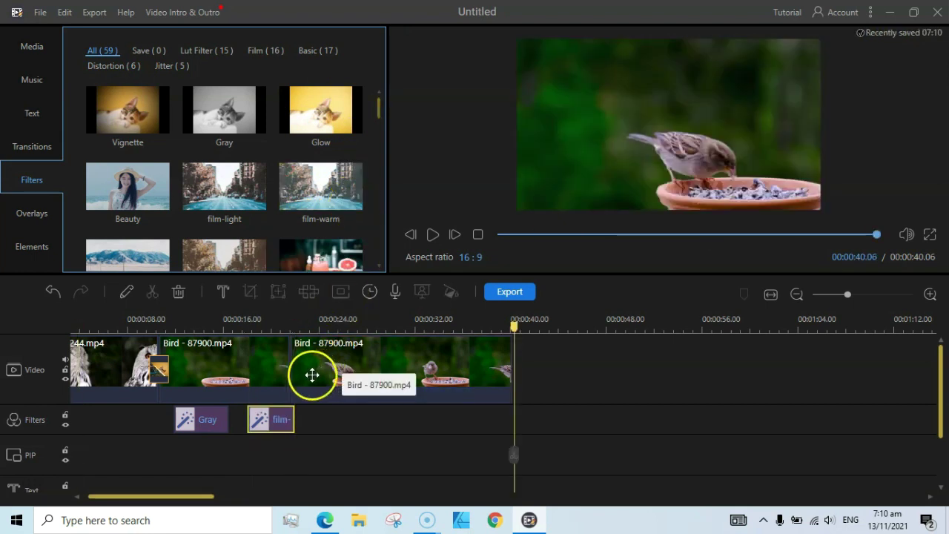
{"action": "left_click", "coordinate": [292, 321]}
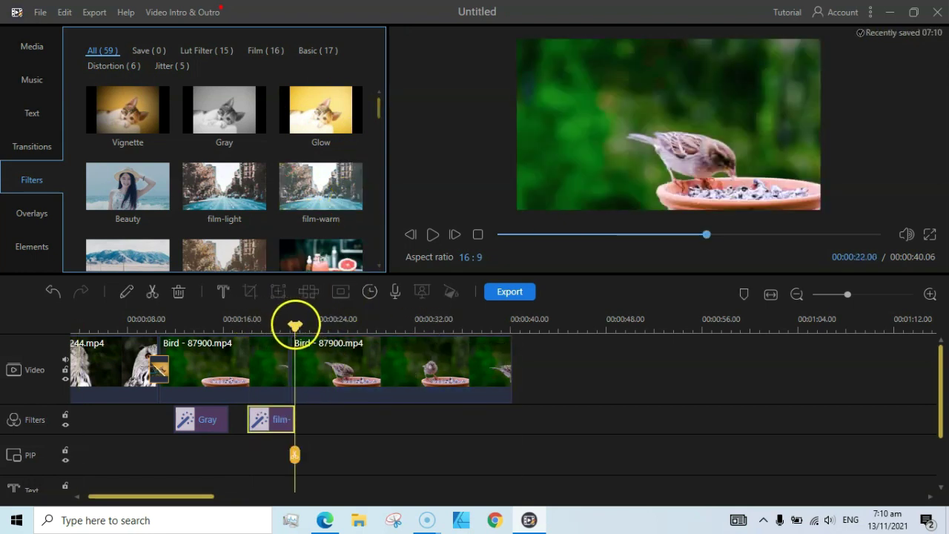
{"action": "left_click_drag", "start_coordinate": [295, 325], "coordinate": [242, 326]}
{"action": "left_click", "coordinate": [429, 237]}
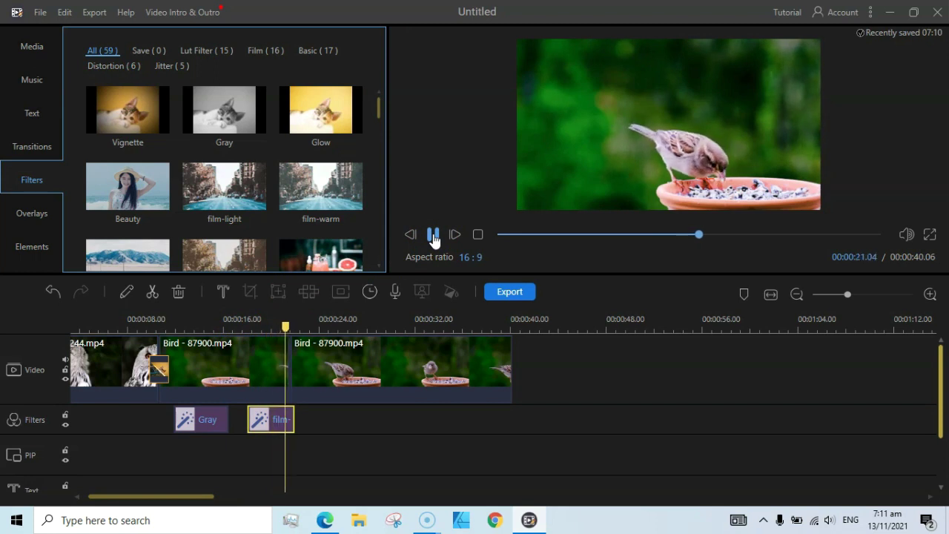
{"action": "left_click", "coordinate": [433, 236]}
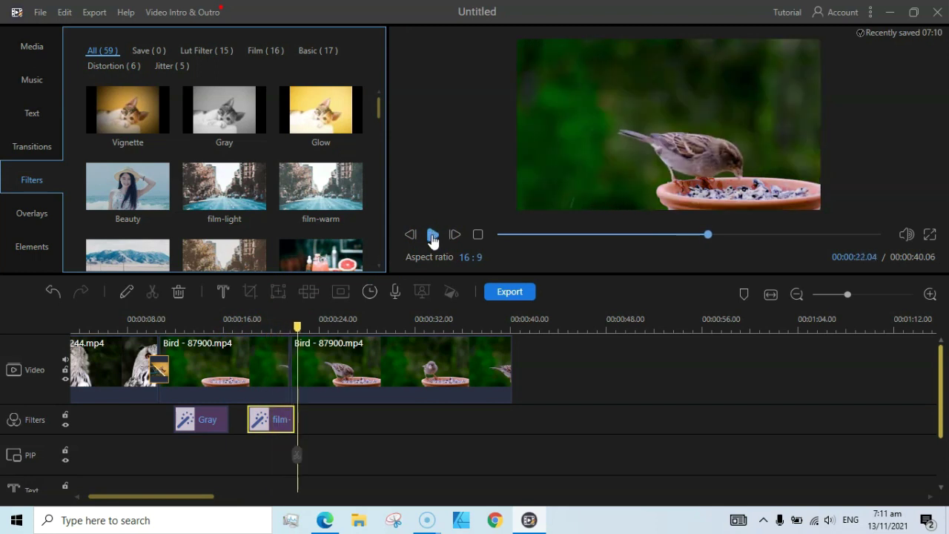
{"action": "left_click_drag", "start_coordinate": [379, 103], "coordinate": [378, 90]}
- Add the Particle effect 8 overlay at the start of the owl clip and play the preview
{"action": "left_click", "coordinate": [36, 213]}
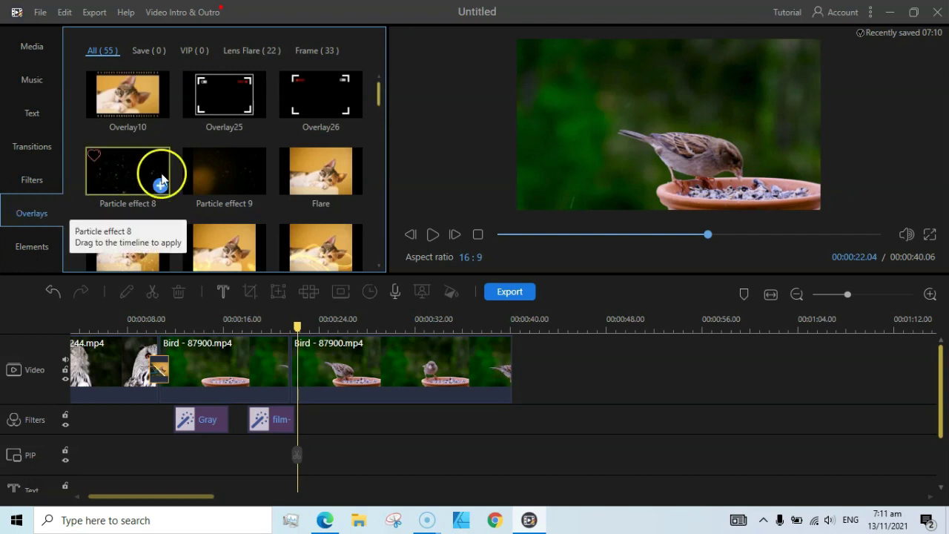
{"action": "left_click_drag", "start_coordinate": [297, 322], "coordinate": [83, 343]}
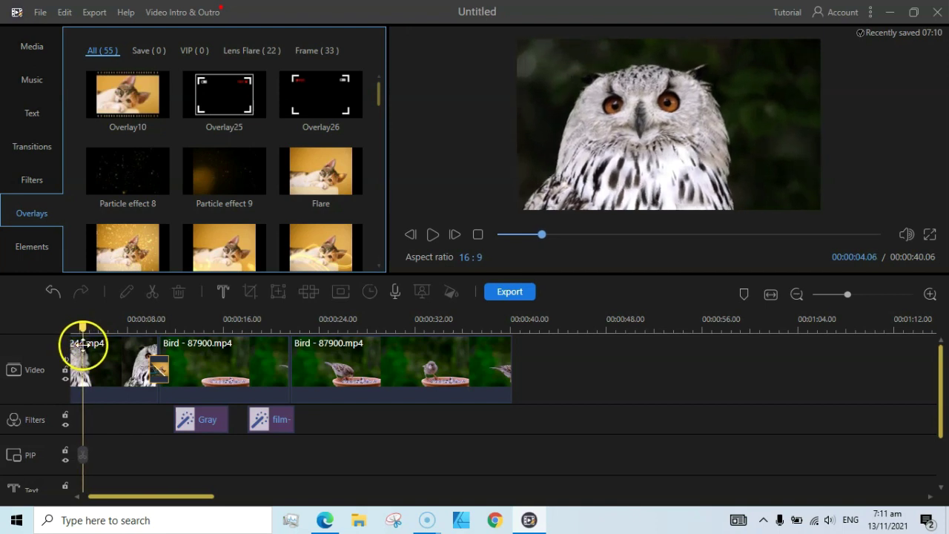
{"action": "mouse_move", "coordinate": [144, 208]}
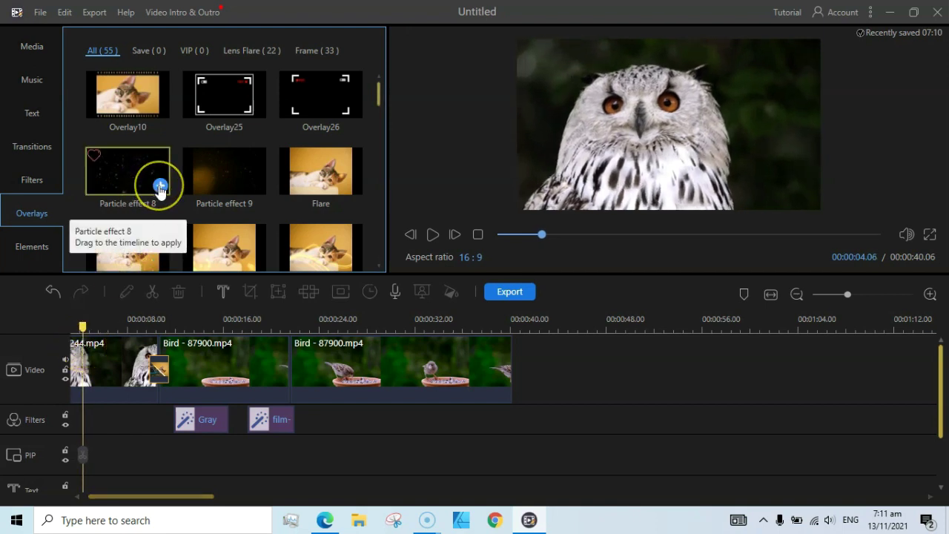
{"action": "left_click", "coordinate": [159, 187]}
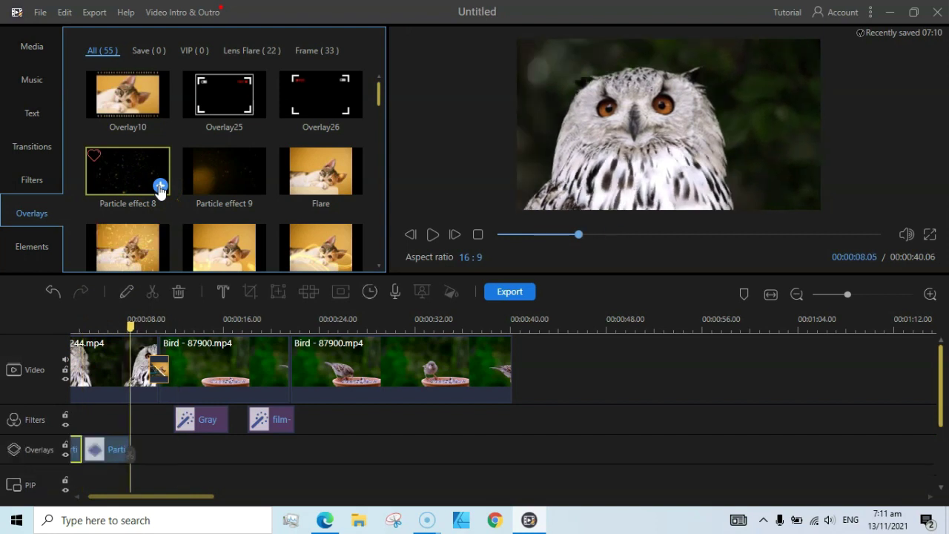
{"action": "left_click", "coordinate": [433, 235]}
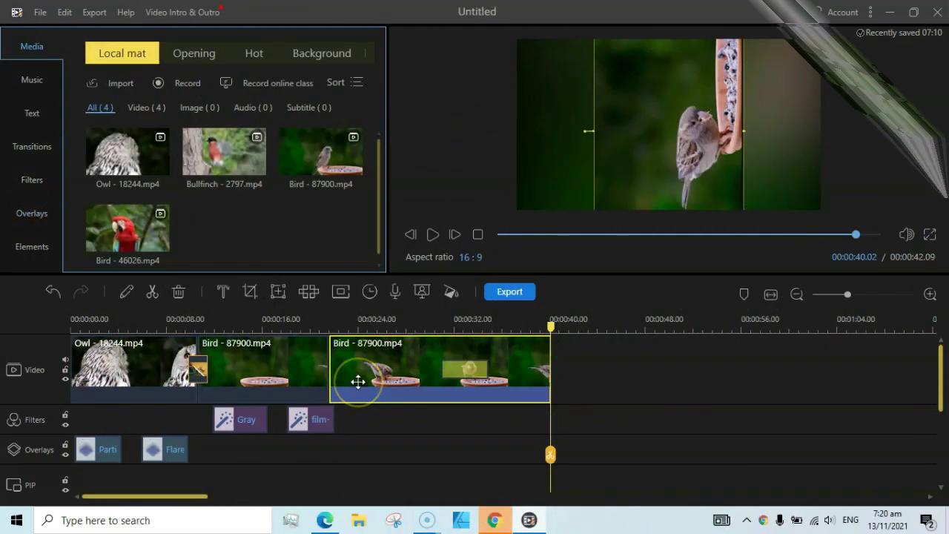
- Speed up the last Bird - 87900 clip to about 1.8x and preview the result
{"action": "double_click", "coordinate": [360, 371]}
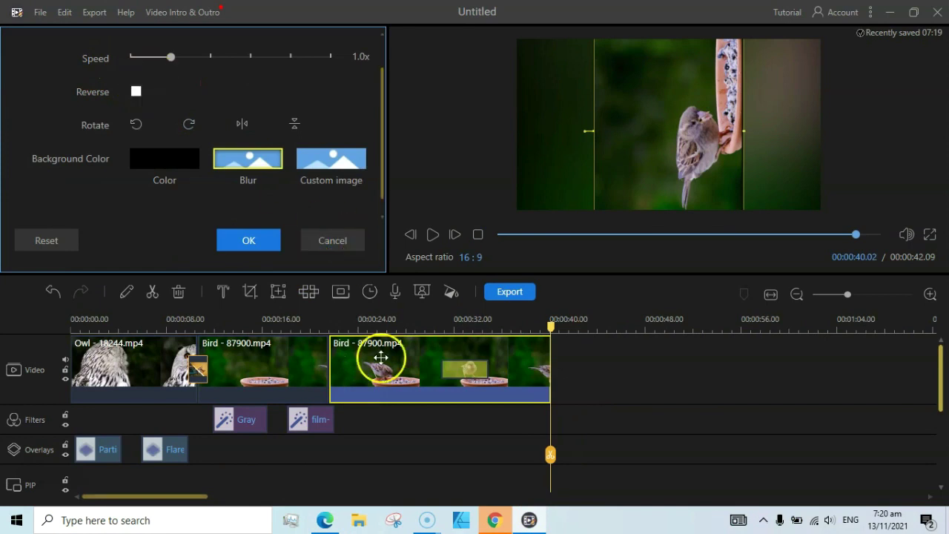
{"action": "left_click_drag", "start_coordinate": [172, 62], "coordinate": [160, 67]}
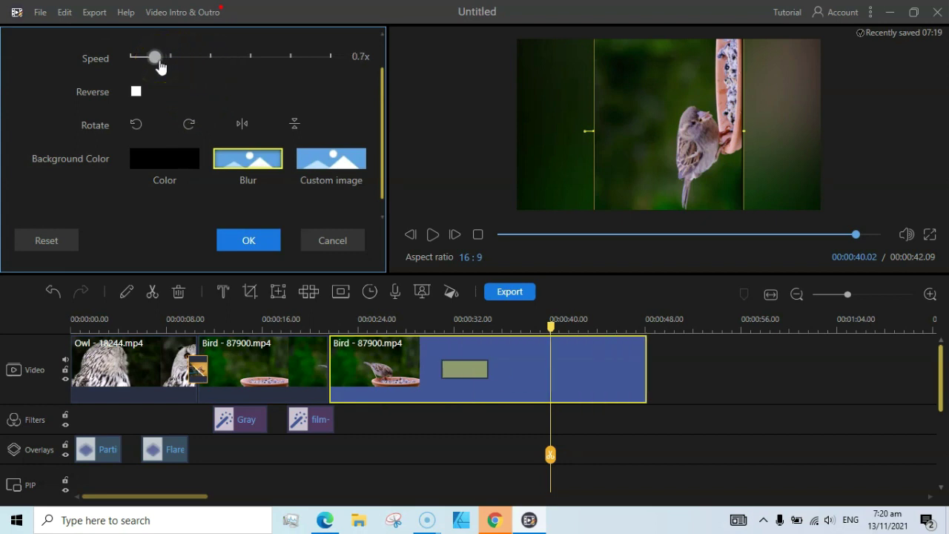
{"action": "left_click", "coordinate": [135, 91]}
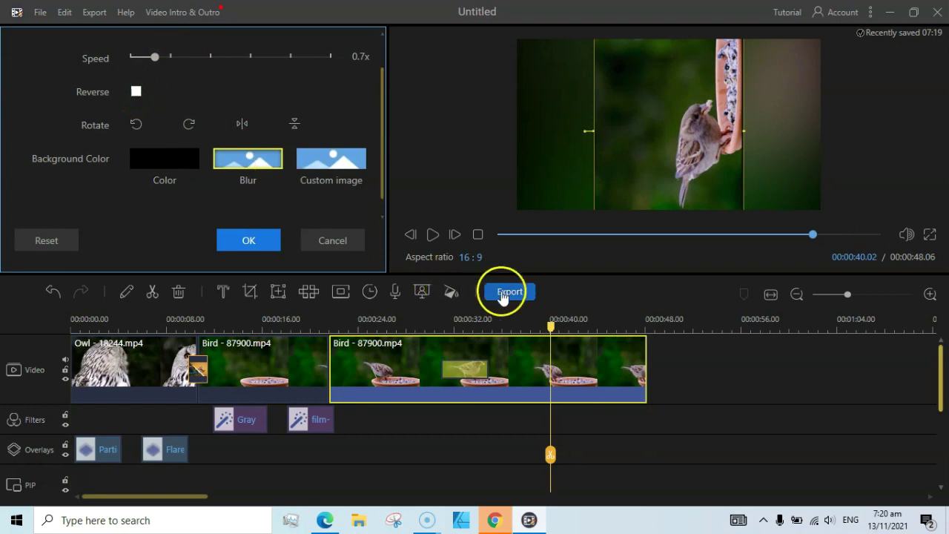
{"action": "left_click_drag", "start_coordinate": [157, 58], "coordinate": [207, 59]}
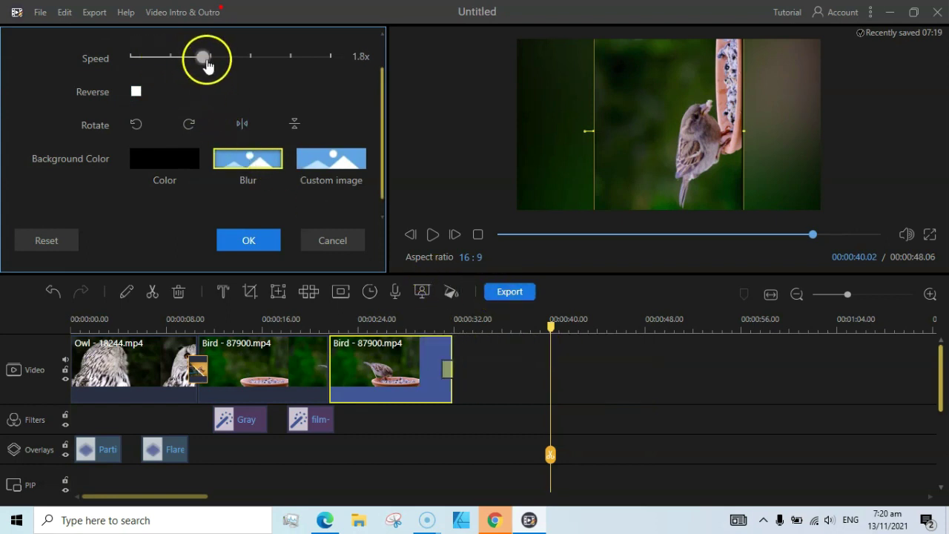
{"action": "left_click", "coordinate": [432, 236]}
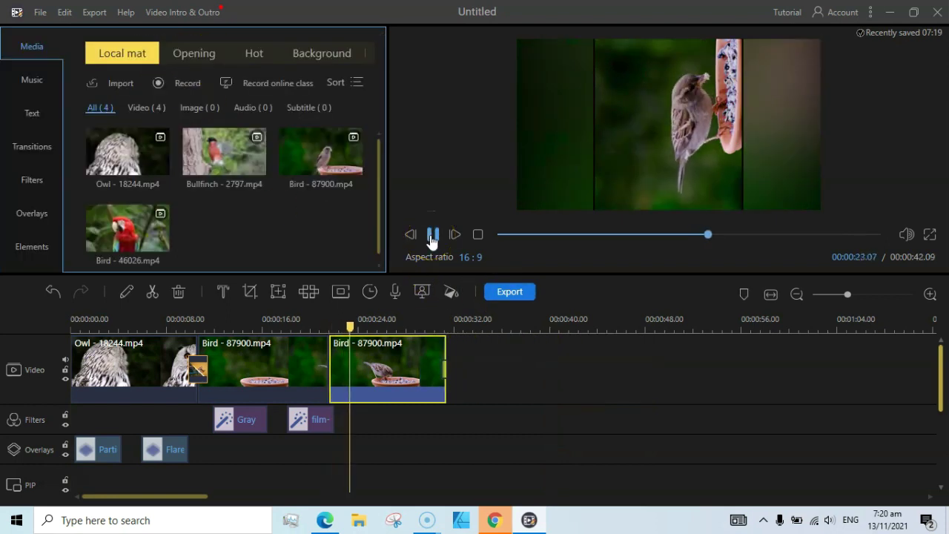
{"action": "left_click", "coordinate": [432, 236]}
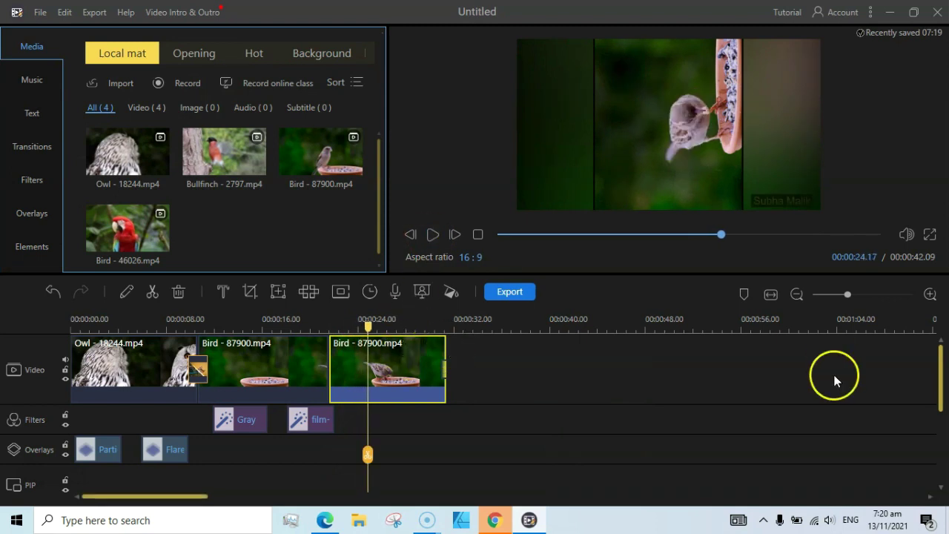
- Give the second Relaxing5 clip 1.7x speed, volume 151 and a 0.44 s fade-out
{"action": "left_click_drag", "start_coordinate": [939, 364], "coordinate": [939, 437]}
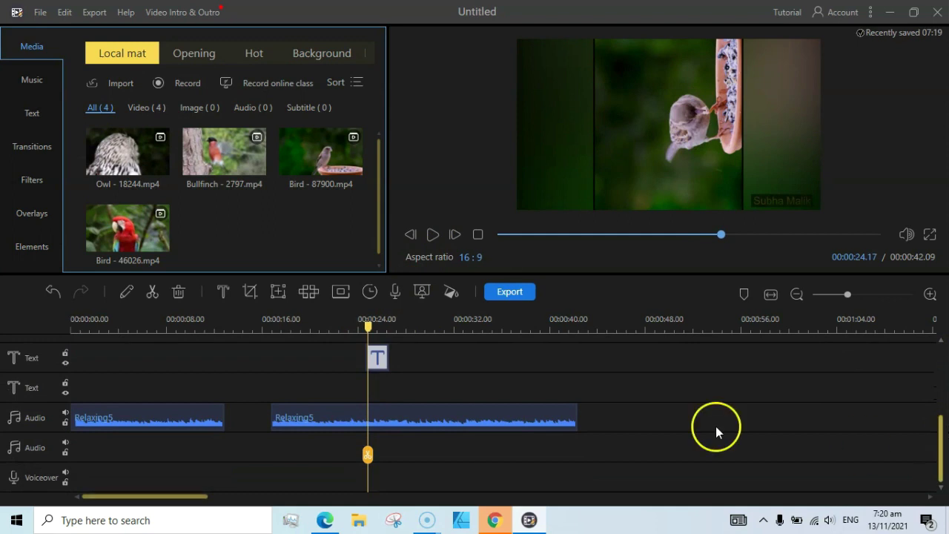
{"action": "double_click", "coordinate": [513, 419]}
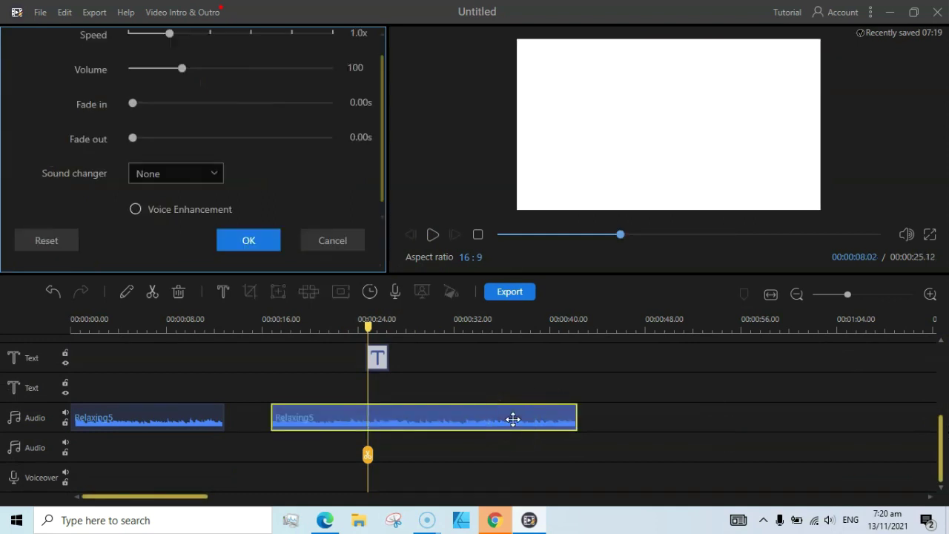
{"action": "left_click_drag", "start_coordinate": [169, 34], "coordinate": [205, 61]}
{"action": "left_click_drag", "start_coordinate": [226, 93], "coordinate": [206, 91]}
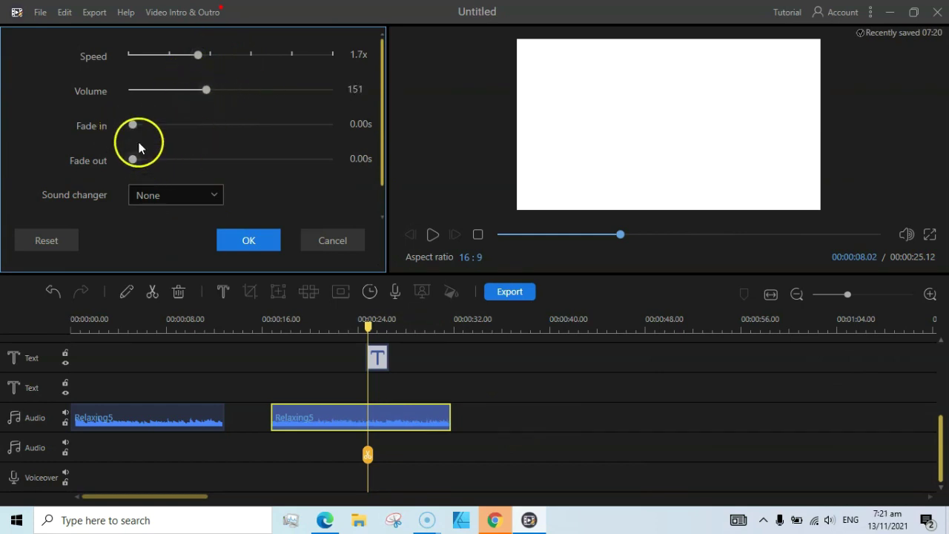
{"action": "left_click_drag", "start_coordinate": [133, 160], "coordinate": [150, 160]}
{"action": "left_click", "coordinate": [244, 243]}
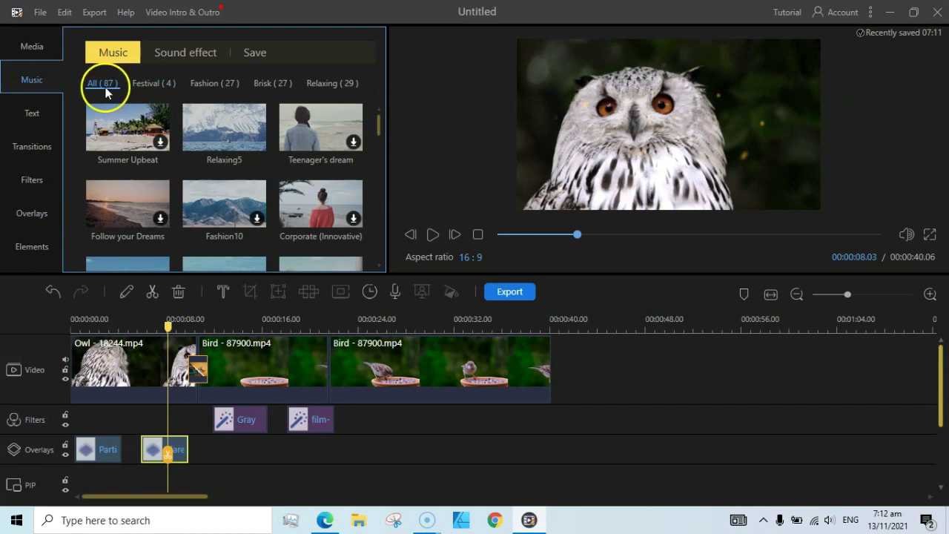
- Browse the music categories to Relaxing and add the Relaxing5 track to the audio track
{"action": "left_click", "coordinate": [143, 84]}
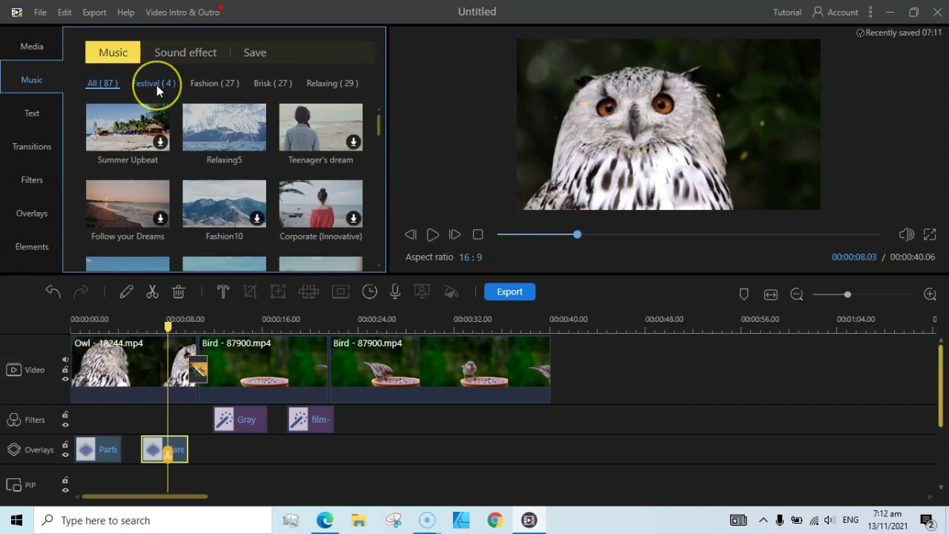
{"action": "left_click", "coordinate": [197, 84]}
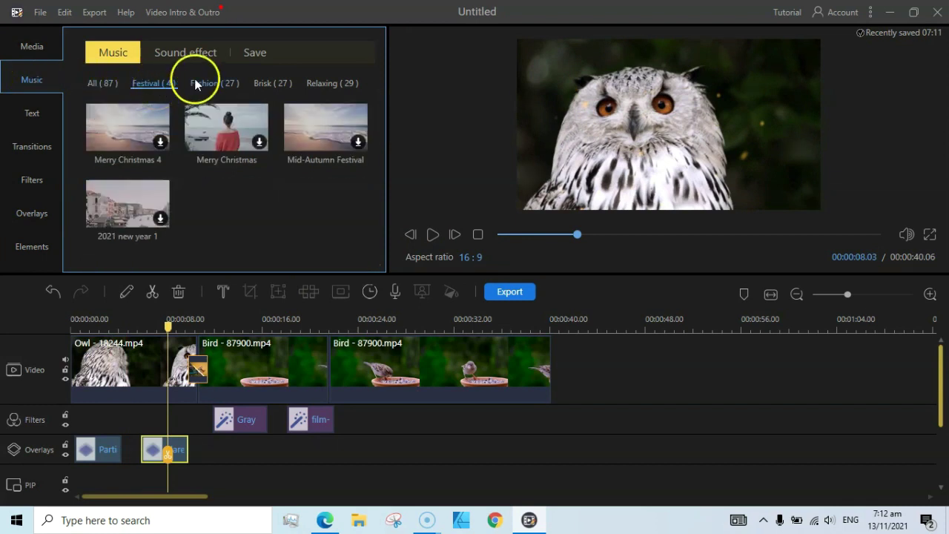
{"action": "left_click", "coordinate": [257, 84]}
{"action": "left_click", "coordinate": [313, 84]}
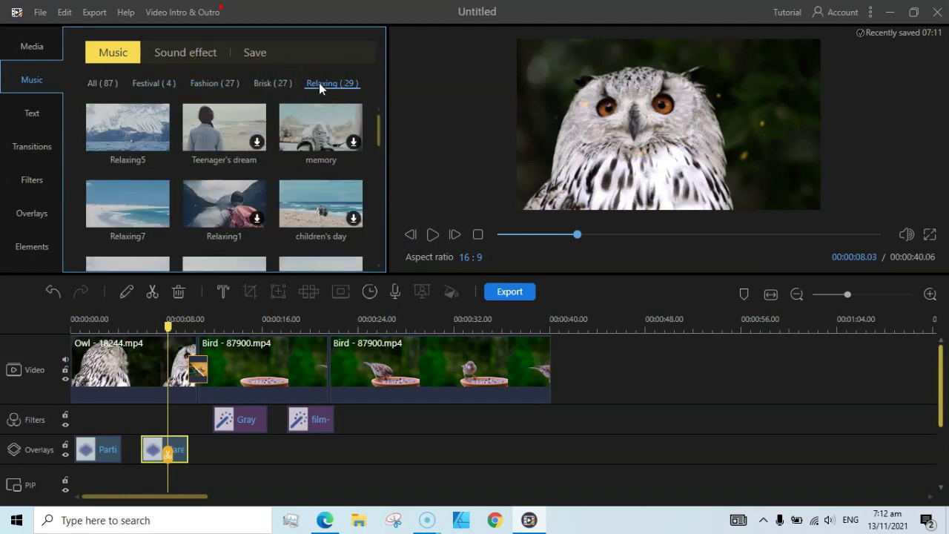
{"action": "left_click", "coordinate": [160, 144]}
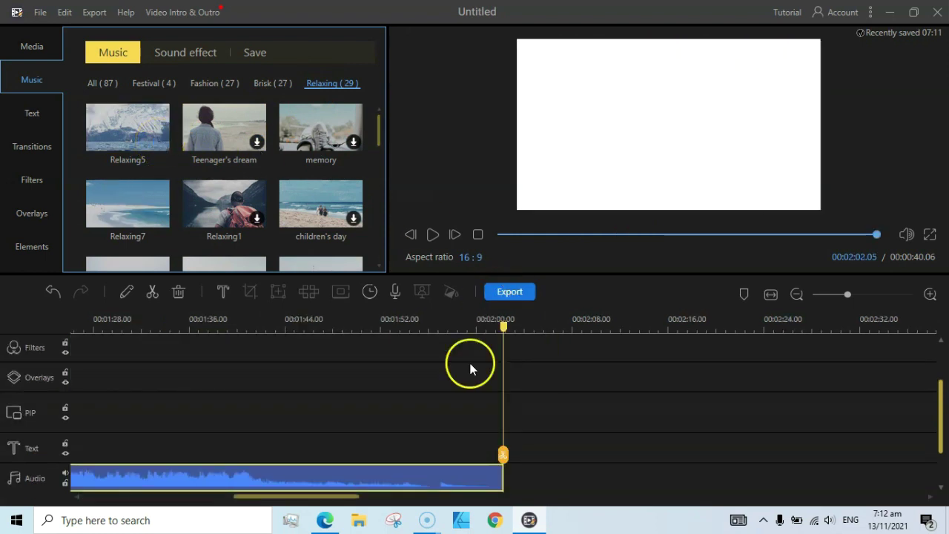
- Trim the Relaxing5 music from its end down to about 0:54, near the video's end
{"action": "left_click_drag", "start_coordinate": [501, 458], "coordinate": [277, 457]}
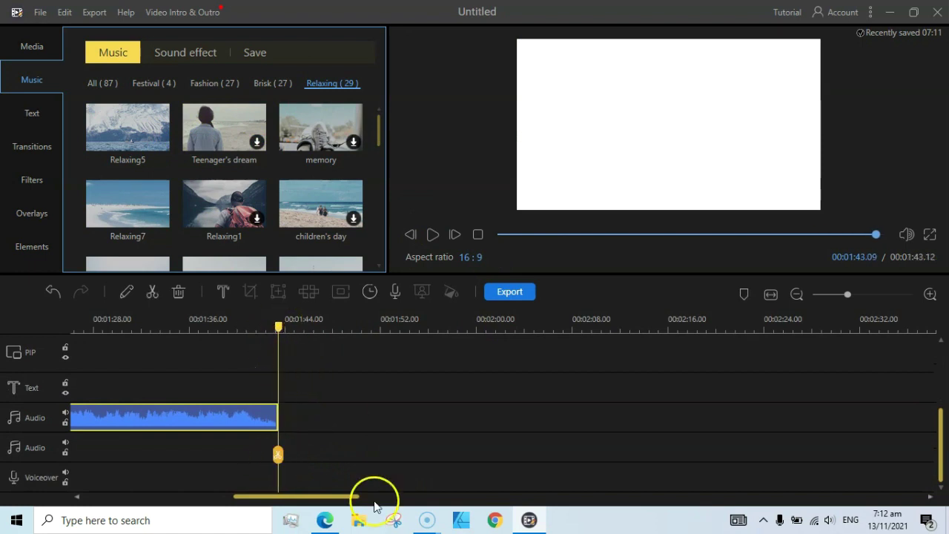
{"action": "left_click_drag", "start_coordinate": [333, 498], "coordinate": [259, 500]}
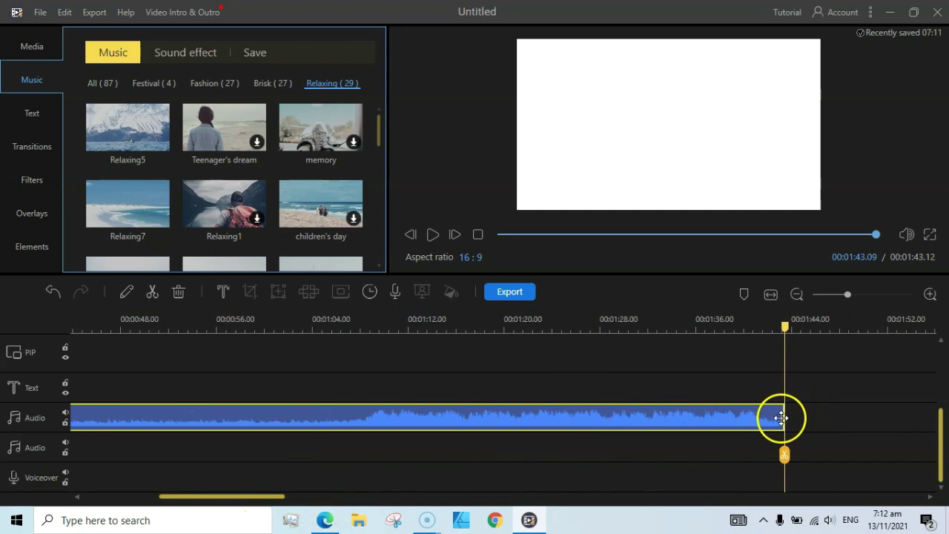
{"action": "left_click_drag", "start_coordinate": [785, 421], "coordinate": [153, 424]}
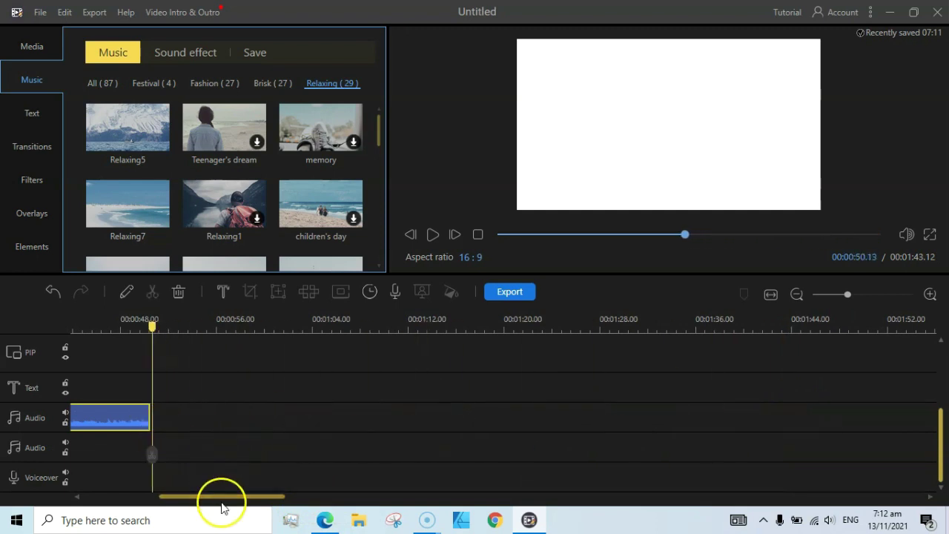
{"action": "left_click_drag", "start_coordinate": [222, 500], "coordinate": [116, 497]}
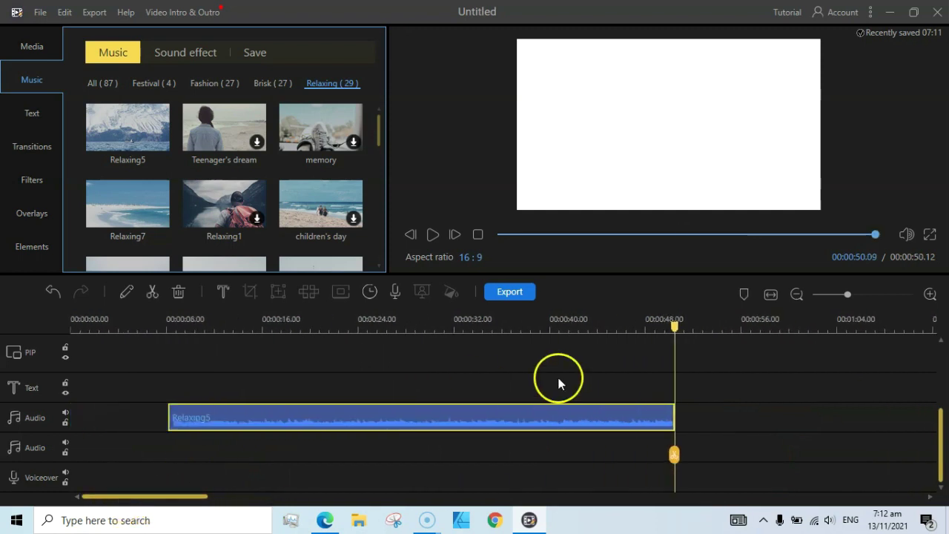
{"action": "left_click_drag", "start_coordinate": [939, 412], "coordinate": [933, 371]}
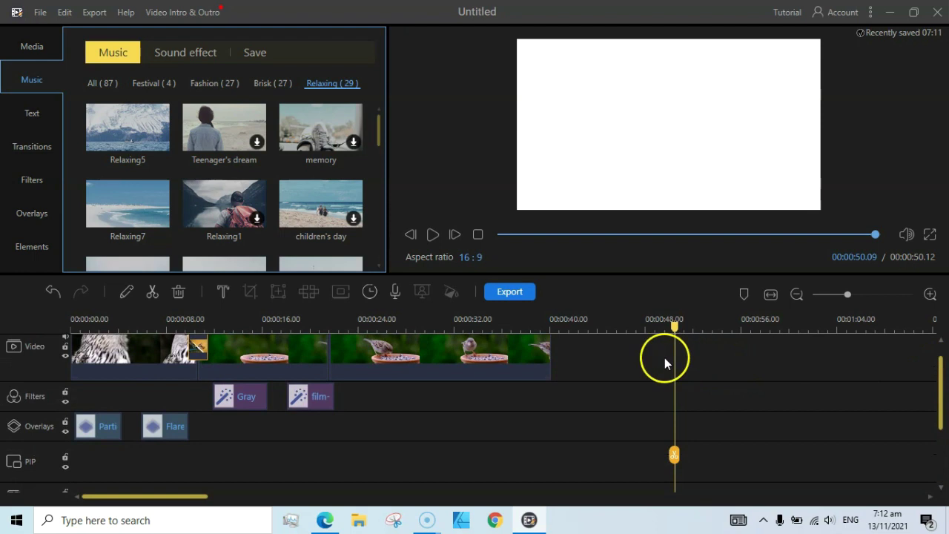
{"action": "left_click_drag", "start_coordinate": [674, 328], "coordinate": [551, 334]}
{"action": "left_click_drag", "start_coordinate": [937, 378], "coordinate": [943, 442]}
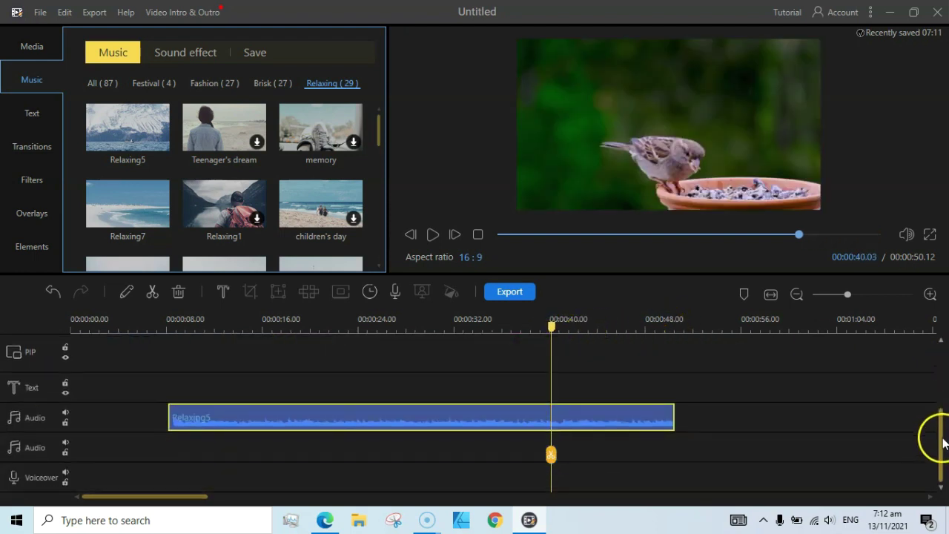
- Move the Relaxing5 clip to start at 0:00 and split it at 00:00:12.18
{"action": "left_click", "coordinate": [170, 411]}
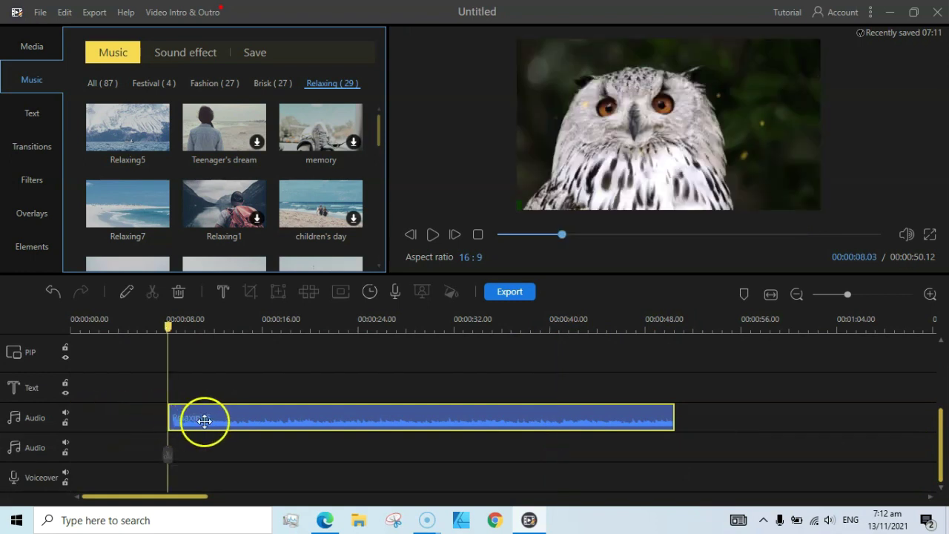
{"action": "left_click_drag", "start_coordinate": [206, 409], "coordinate": [126, 404]}
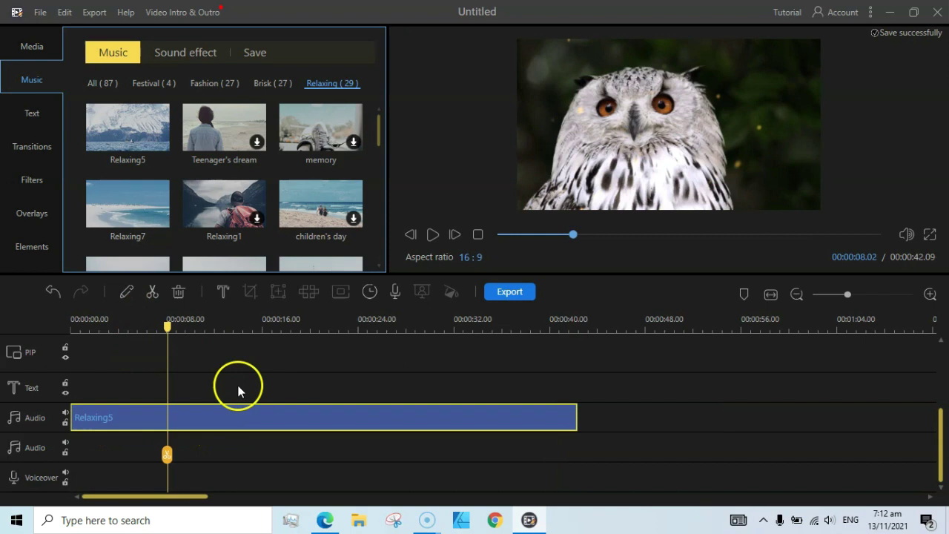
{"action": "left_click_drag", "start_coordinate": [168, 326], "coordinate": [225, 326]}
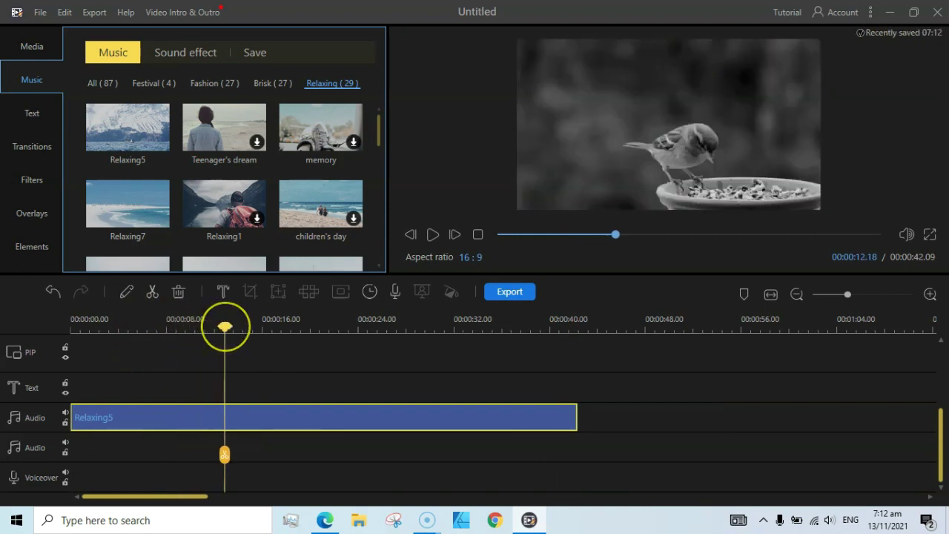
{"action": "left_click", "coordinate": [153, 291]}
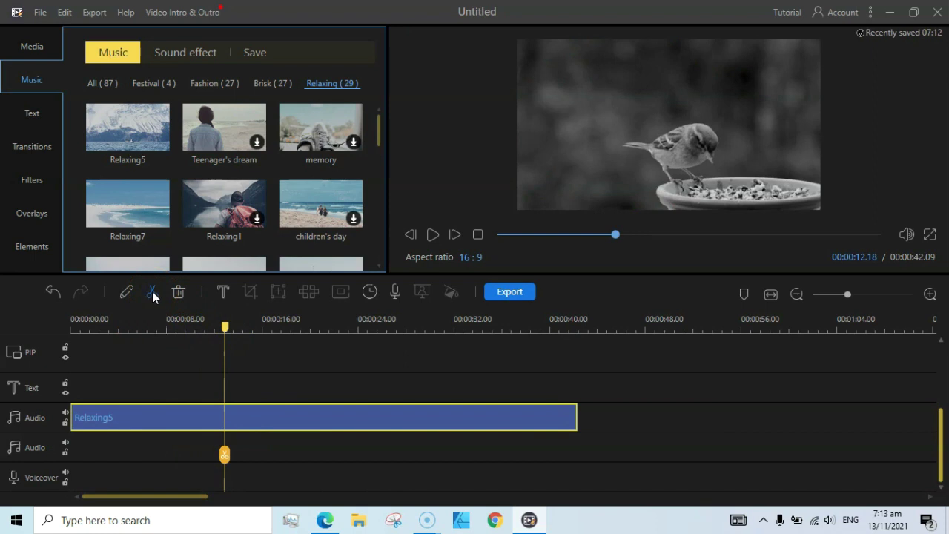
{"action": "left_click", "coordinate": [41, 250]}
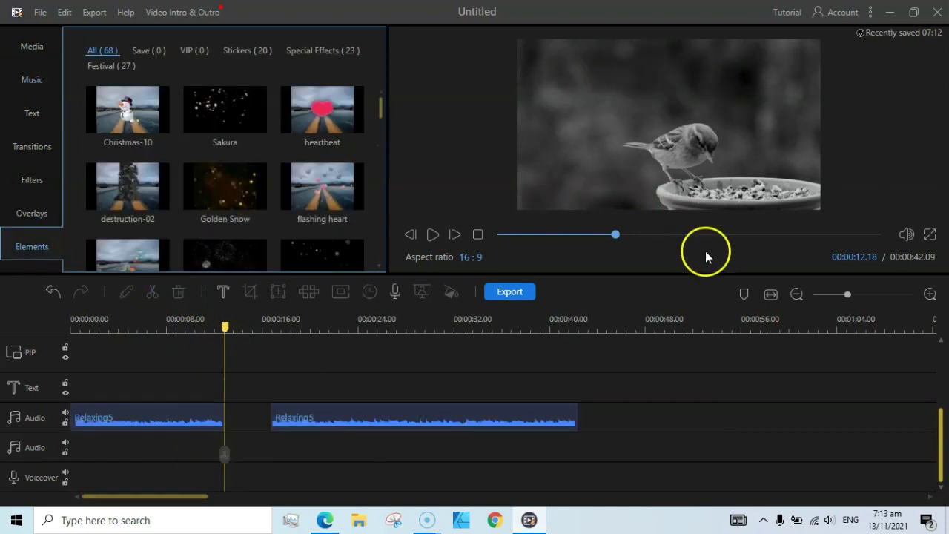
- Add the Christmas-10 snowman sticker around 0:24 and play back to 0:29 to check it
{"action": "scroll", "coordinate": [942, 407], "scroll_direction": "up", "scroll_amount": 5}
{"action": "left_click_drag", "start_coordinate": [227, 324], "coordinate": [375, 322]}
{"action": "mouse_move", "coordinate": [131, 113]}
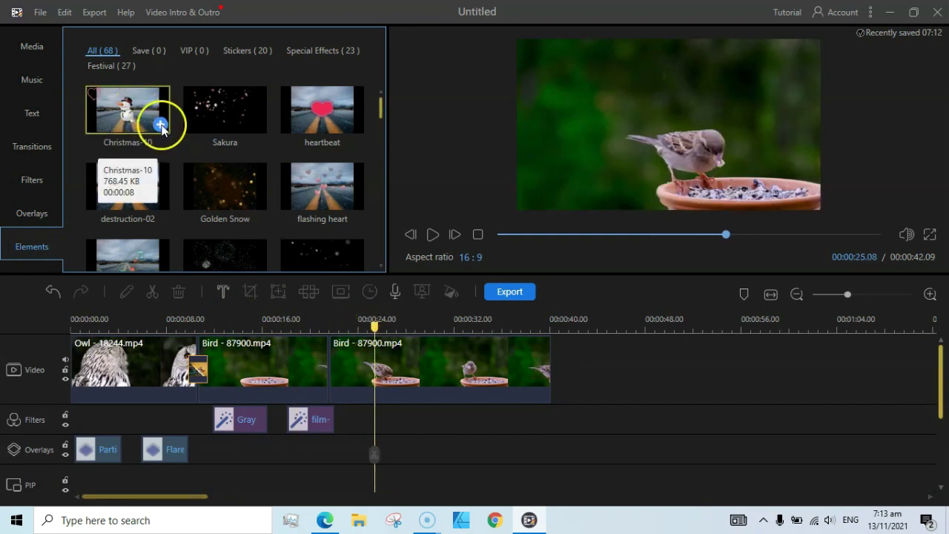
{"action": "left_click", "coordinate": [161, 126]}
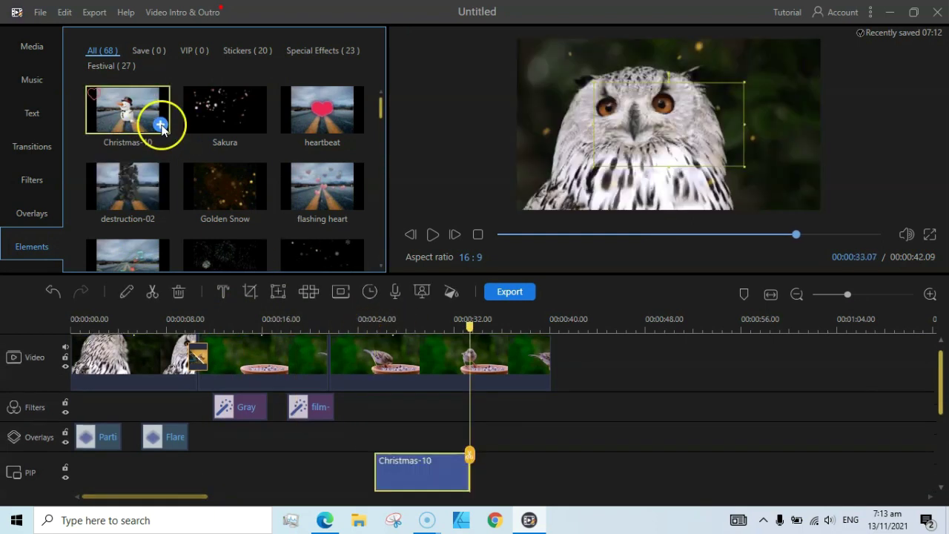
{"action": "left_click", "coordinate": [473, 325]}
{"action": "left_click_drag", "start_coordinate": [473, 325], "coordinate": [364, 325]}
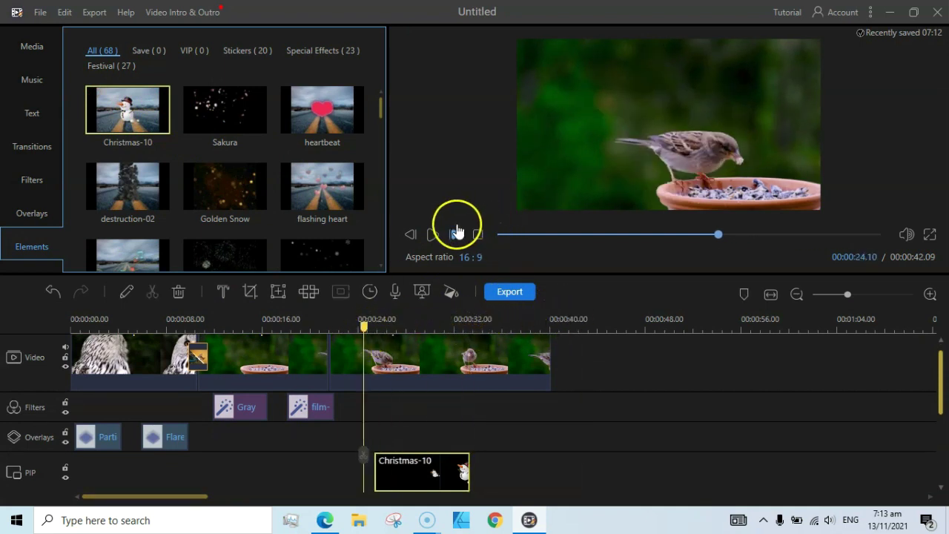
{"action": "left_click", "coordinate": [433, 236]}
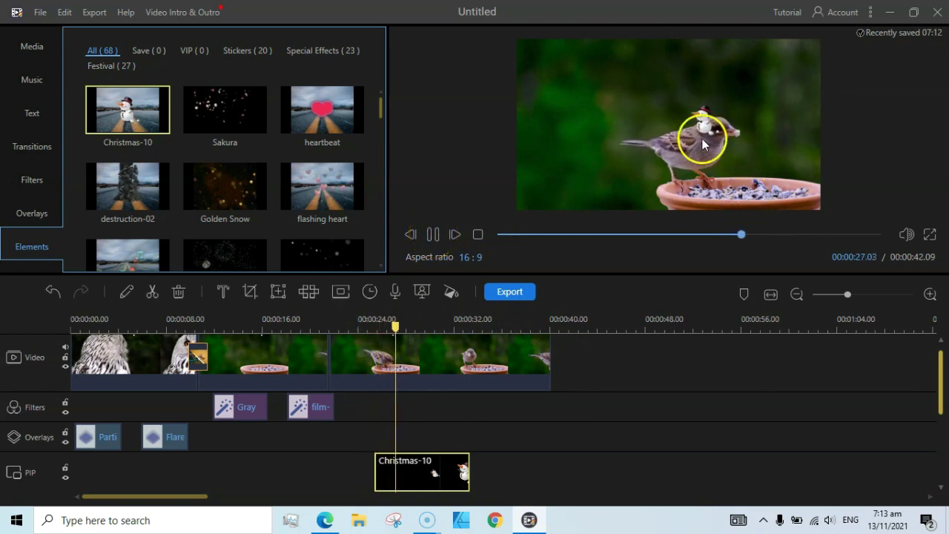
{"action": "left_click", "coordinate": [433, 235]}
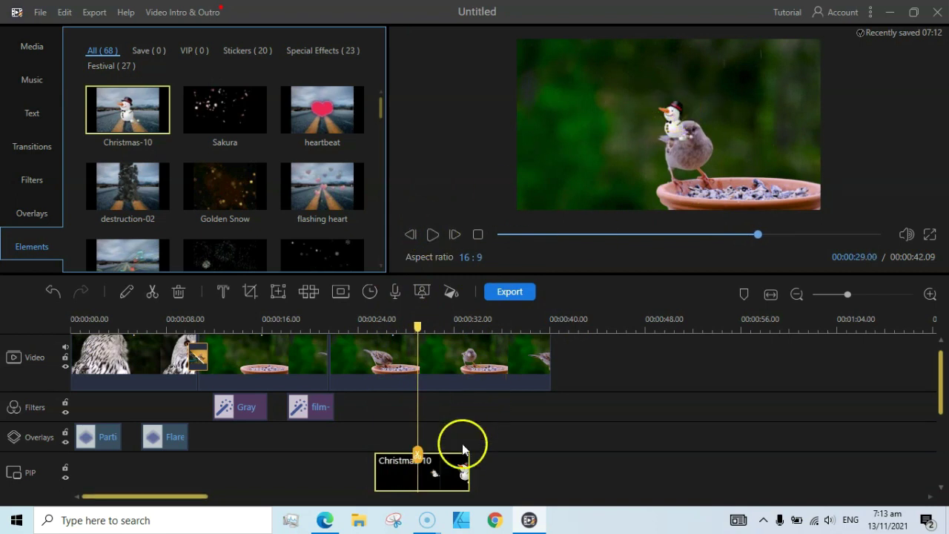
- Reposition the snowman sticker up and to the left of the sparrow
{"action": "left_click", "coordinate": [457, 456]}
{"action": "left_click_drag", "start_coordinate": [674, 117], "coordinate": [616, 89]}
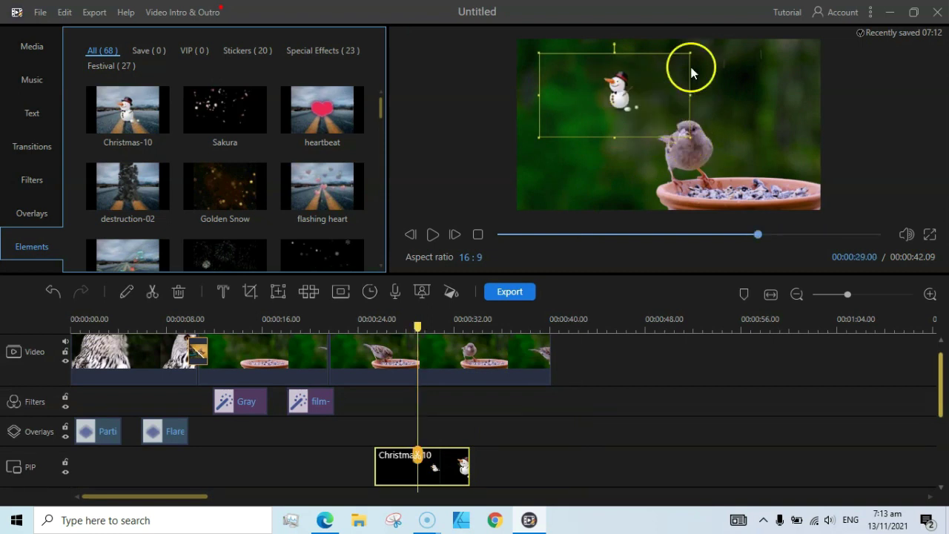
{"action": "left_click_drag", "start_coordinate": [689, 52], "coordinate": [674, 64]}
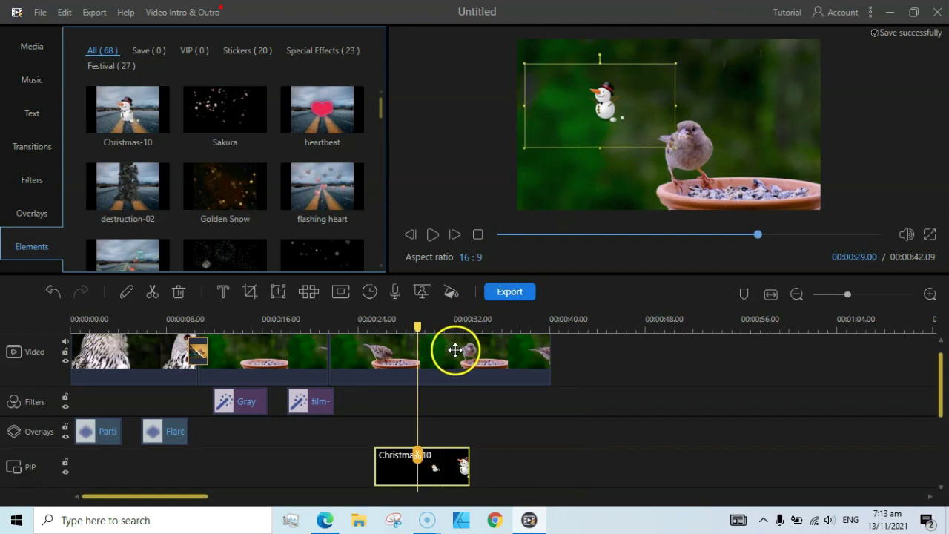
- Crop the final Bird - 87900.mp4 clip inward from its top-right corner
{"action": "scroll", "coordinate": [936, 371], "scroll_direction": "up", "scroll_amount": 1}
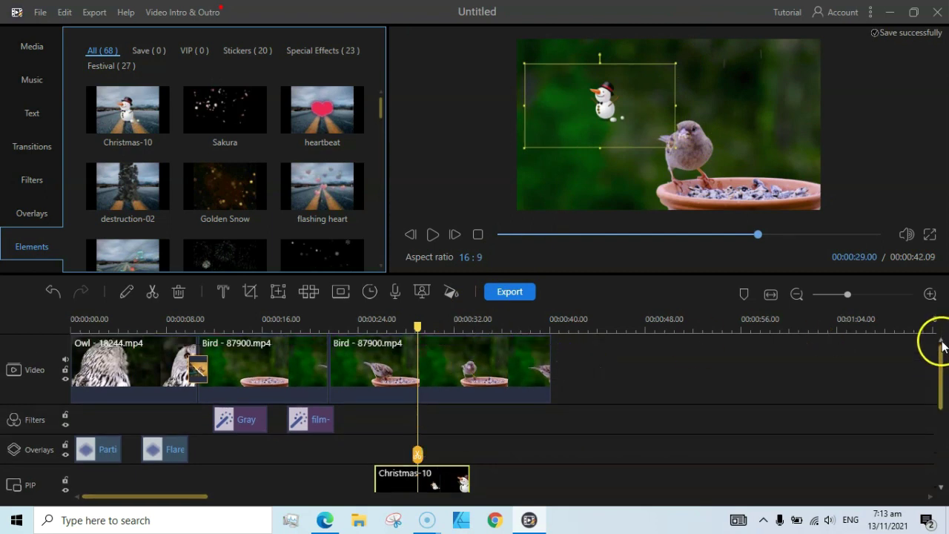
{"action": "left_click", "coordinate": [475, 364]}
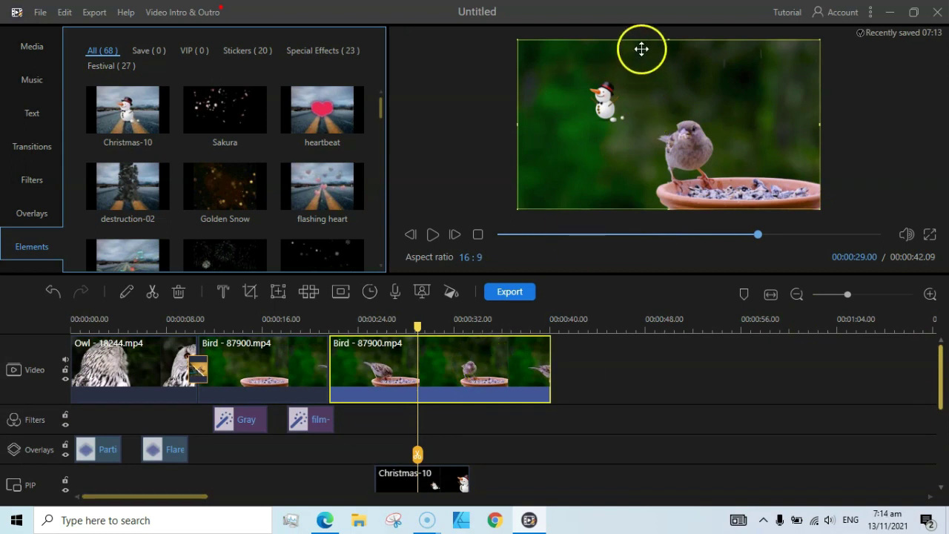
{"action": "left_click", "coordinate": [251, 291]}
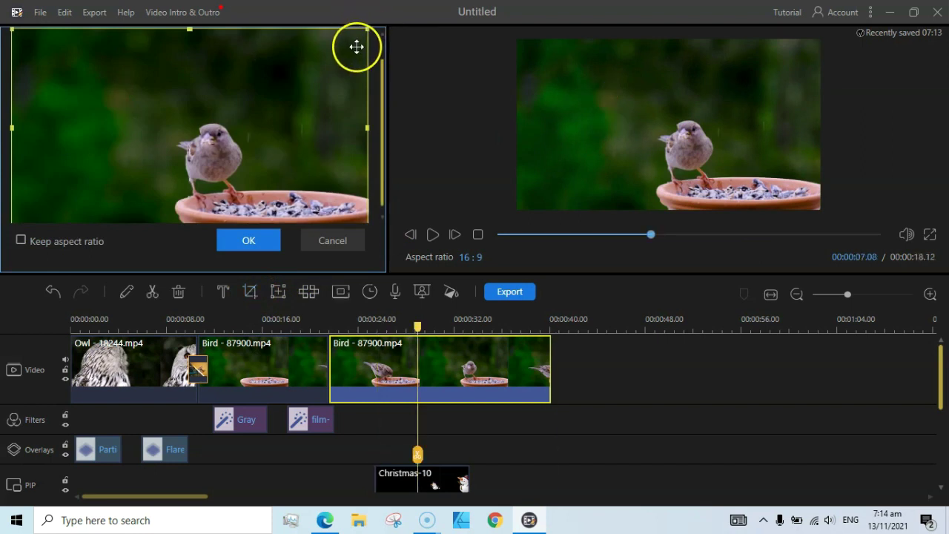
{"action": "left_click_drag", "start_coordinate": [369, 30], "coordinate": [338, 49]}
{"action": "left_click", "coordinate": [237, 240]}
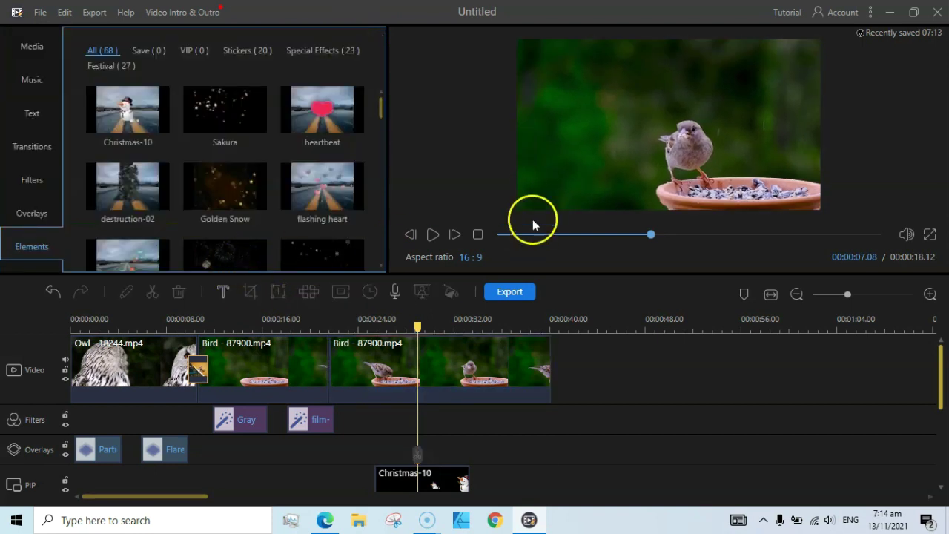
- Shrink the Bird - 87900.mp4 picture, shift it right, rotate it about 270°, then replay from 0:22
{"action": "left_click", "coordinate": [591, 157]}
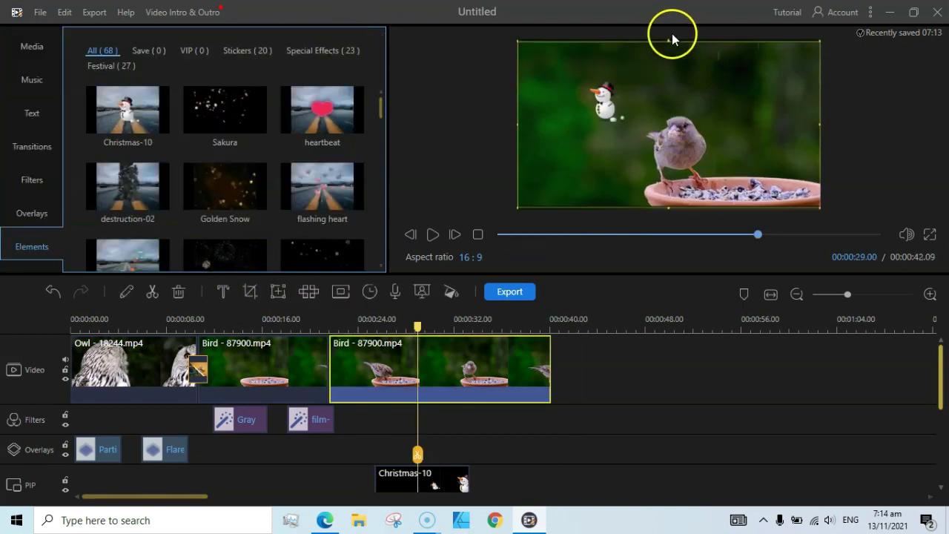
{"action": "left_click_drag", "start_coordinate": [820, 41], "coordinate": [792, 66]}
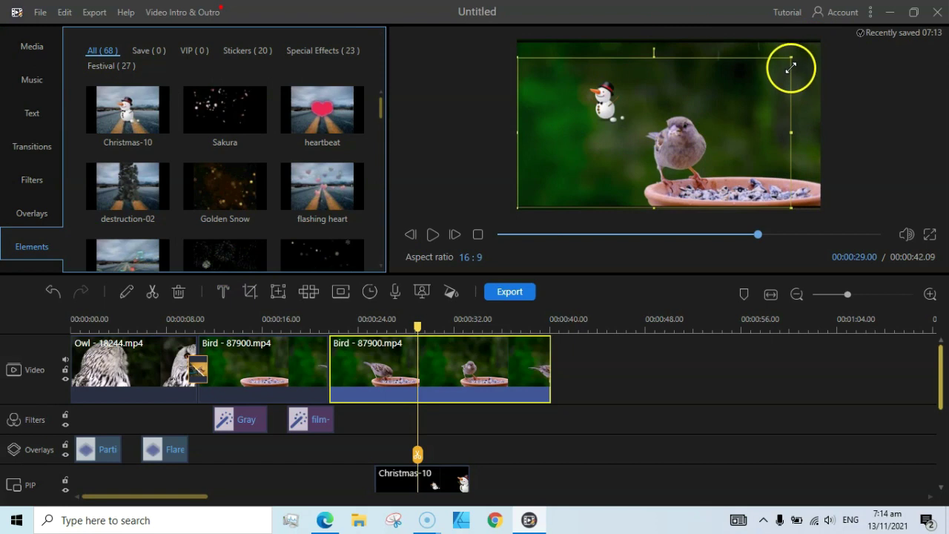
{"action": "left_click_drag", "start_coordinate": [741, 94], "coordinate": [755, 91]}
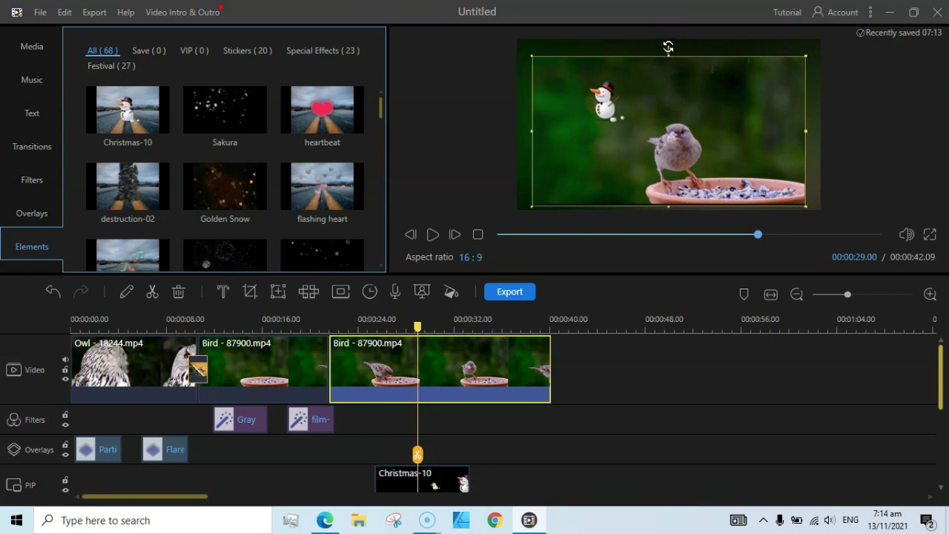
{"action": "left_click_drag", "start_coordinate": [668, 46], "coordinate": [612, 131]}
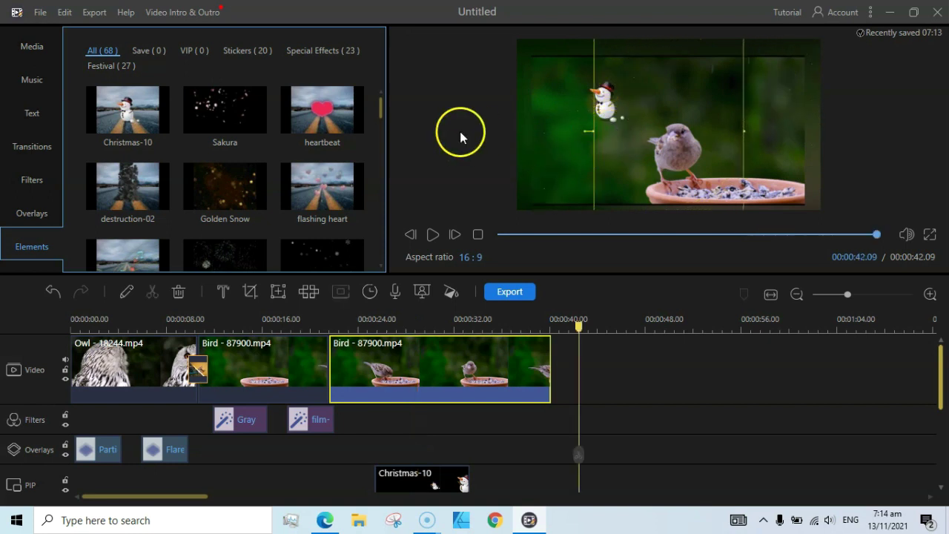
{"action": "left_click_drag", "start_coordinate": [427, 331], "coordinate": [333, 331]}
{"action": "left_click", "coordinate": [432, 235]}
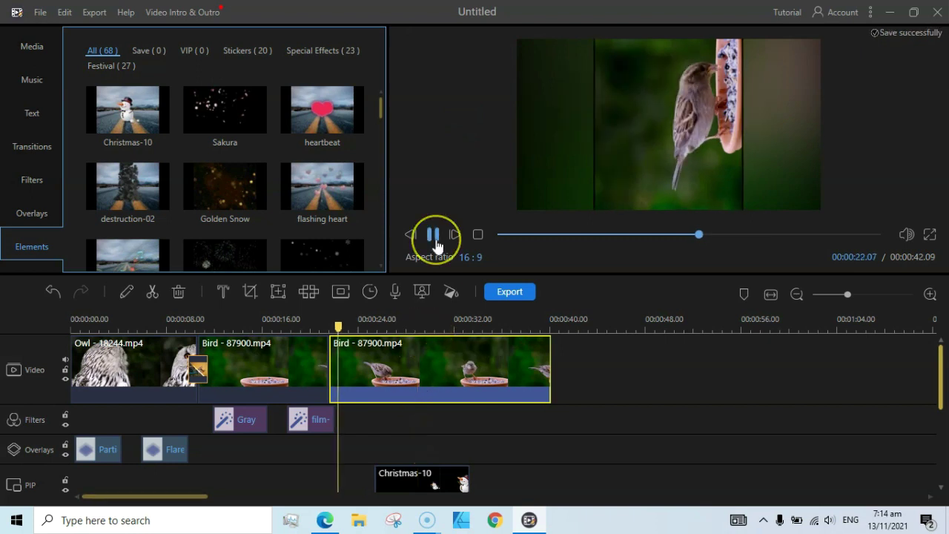
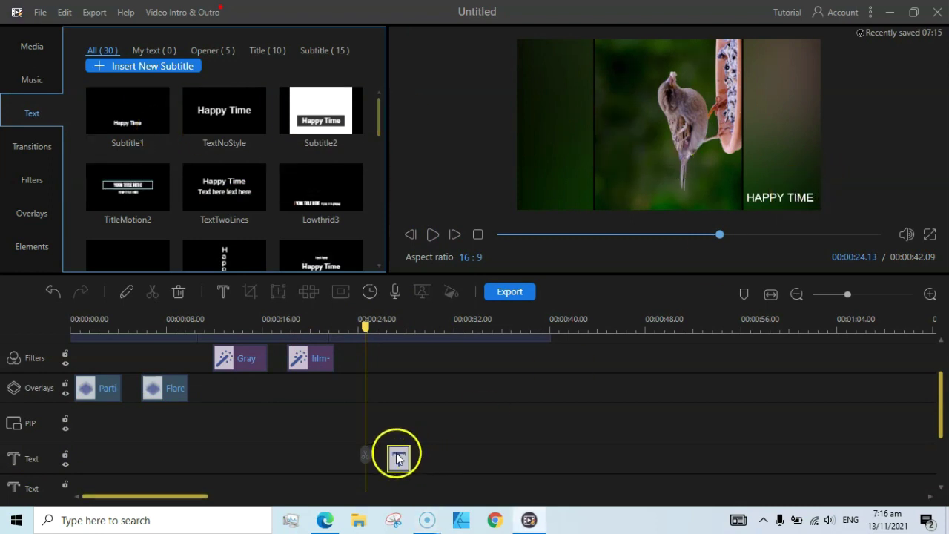
- Delete the HAPPY TIME title and add a Subtitle1 caption over the bird clip
{"action": "key", "text": "Delete"}
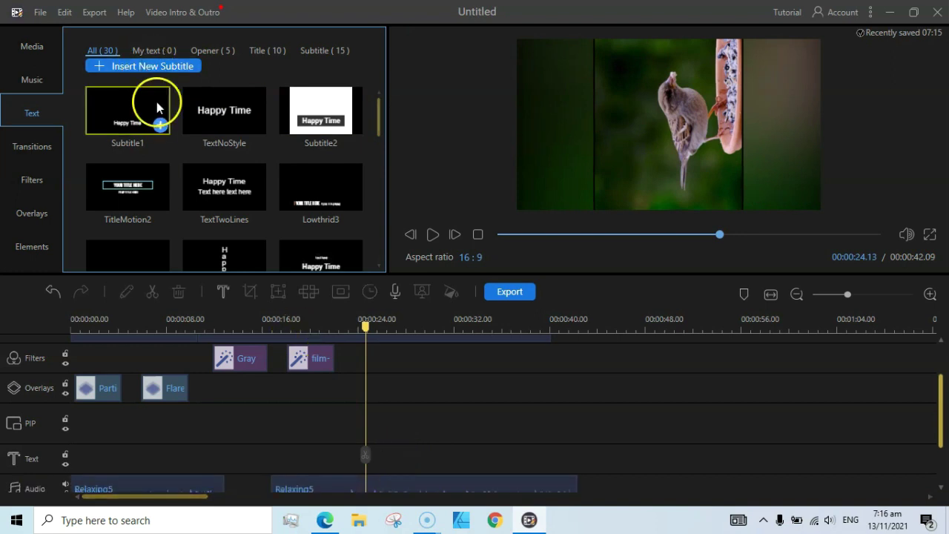
{"action": "left_click", "coordinate": [160, 128]}
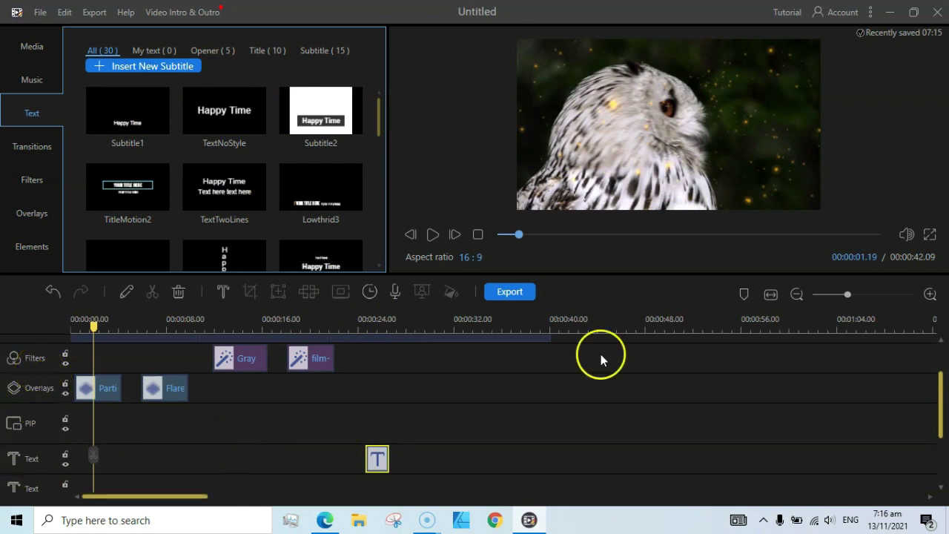
{"action": "left_click_drag", "start_coordinate": [941, 401], "coordinate": [945, 431]}
{"action": "left_click", "coordinate": [388, 395]}
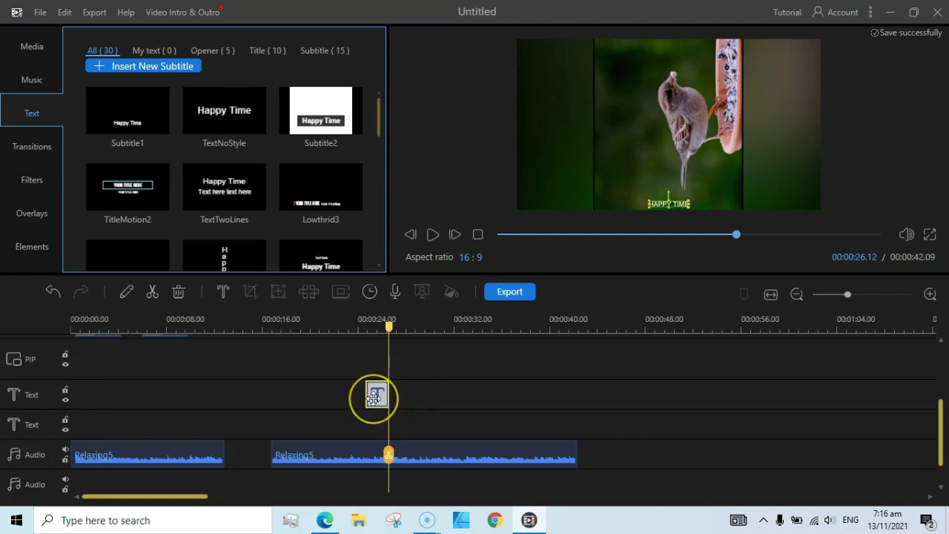
- Replace the subtitle's wording with the person's name
{"action": "double_click", "coordinate": [376, 397]}
{"action": "left_click", "coordinate": [344, 56]}
{"action": "key", "text": "BackSpace"}
{"action": "key", "text": "BackSpace"}
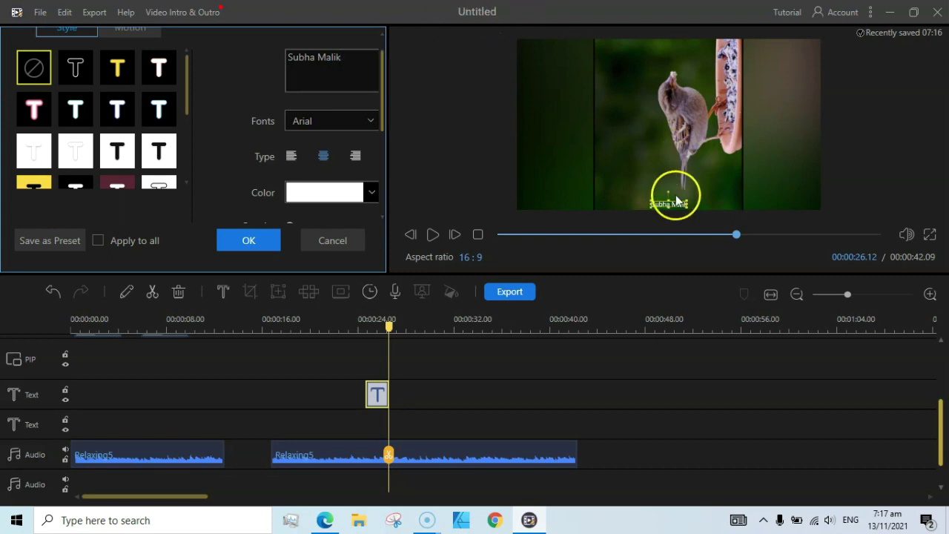
- Make the subtitle orange with minimum opacity and a background, and confirm
{"action": "left_click", "coordinate": [371, 194]}
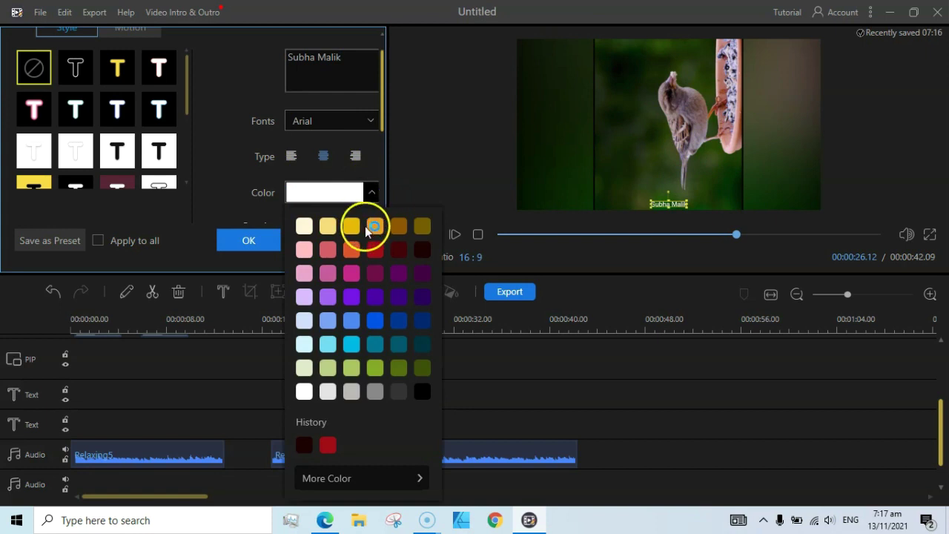
{"action": "left_click", "coordinate": [375, 229]}
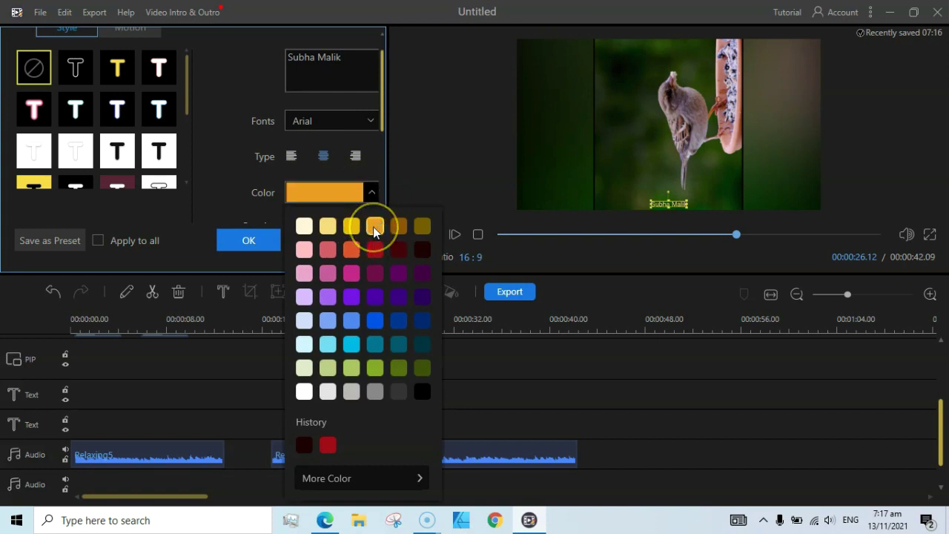
{"action": "left_click", "coordinate": [221, 172]}
{"action": "left_click_drag", "start_coordinate": [382, 97], "coordinate": [383, 155]}
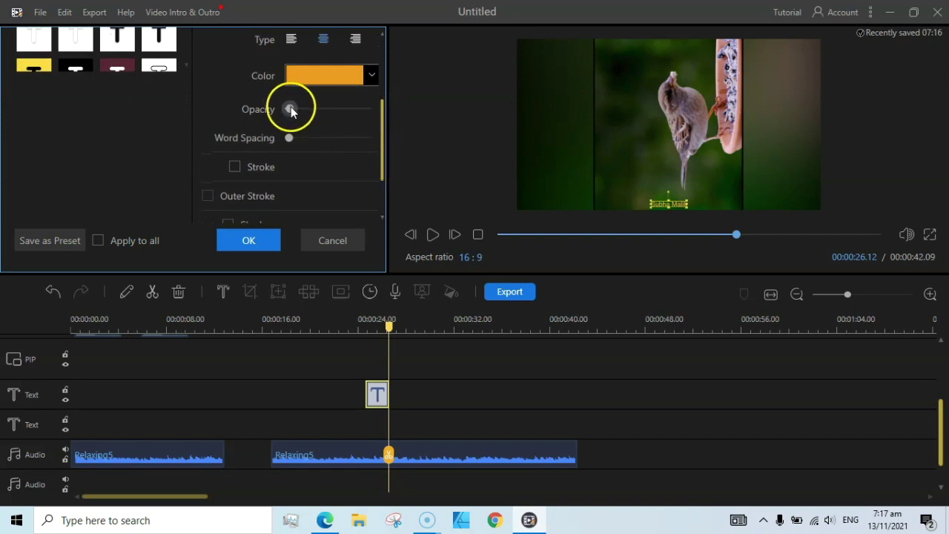
{"action": "left_click_drag", "start_coordinate": [318, 109], "coordinate": [287, 112]}
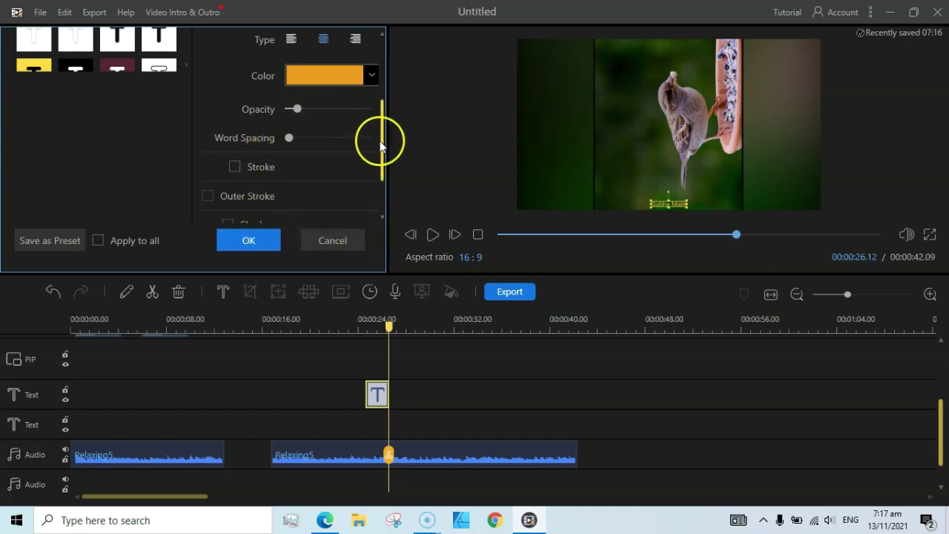
{"action": "left_click_drag", "start_coordinate": [381, 141], "coordinate": [383, 186]}
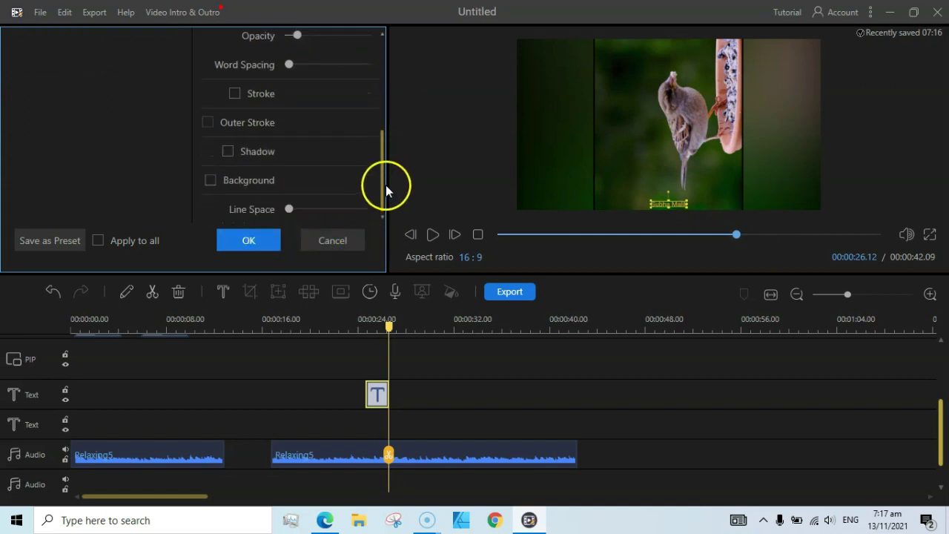
{"action": "left_click", "coordinate": [209, 180]}
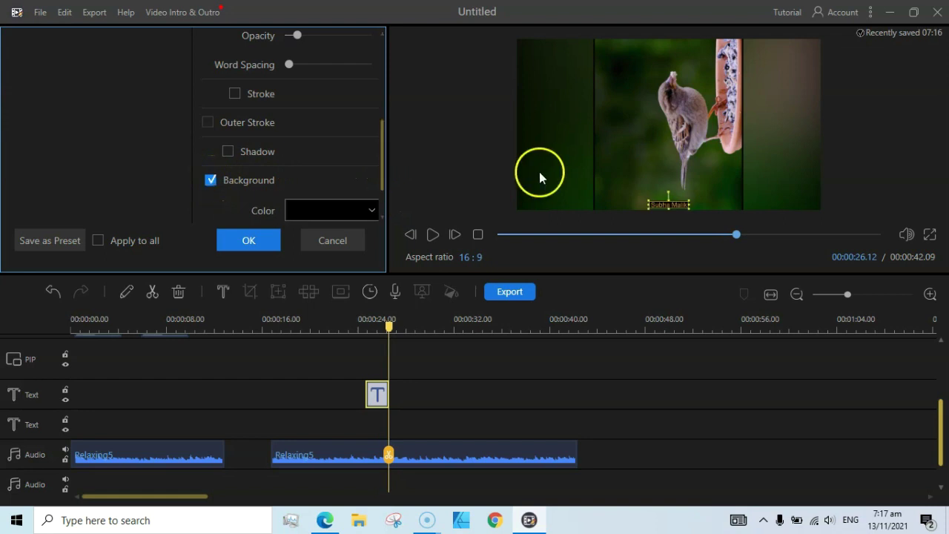
{"action": "left_click", "coordinate": [249, 241]}
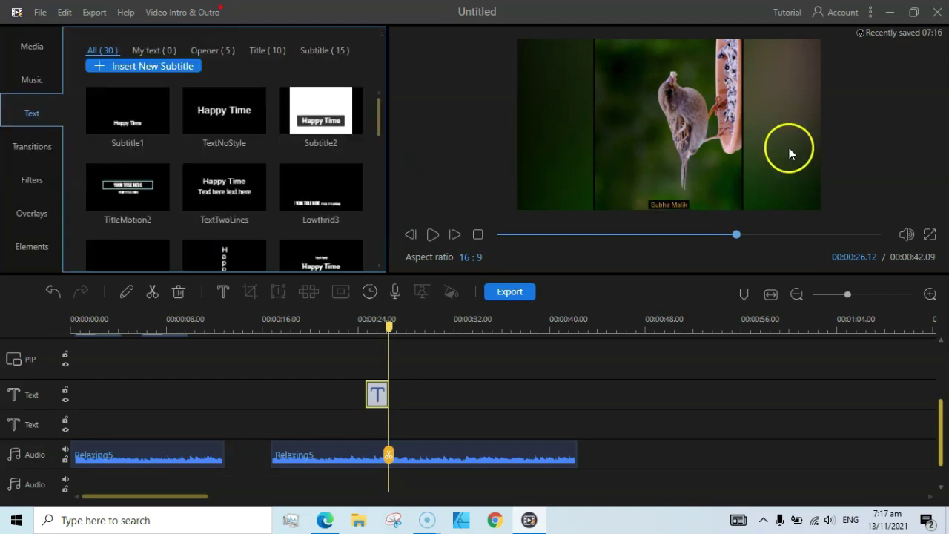
- Enlarge the name caption and move it to the bird frame's bottom-right corner
{"action": "left_click", "coordinate": [674, 200]}
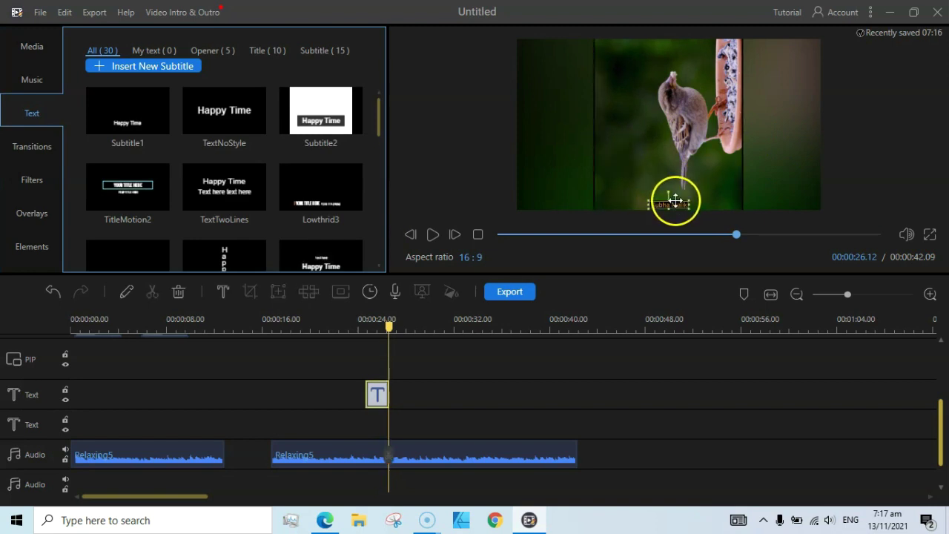
{"action": "double_click", "coordinate": [676, 200]}
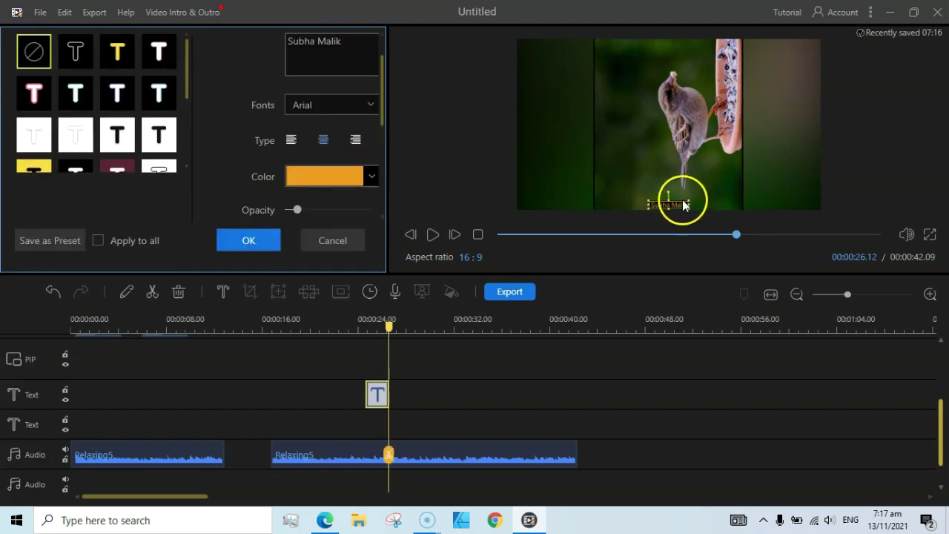
{"action": "left_click_drag", "start_coordinate": [689, 199], "coordinate": [802, 194]}
{"action": "left_click_drag", "start_coordinate": [737, 191], "coordinate": [777, 201]}
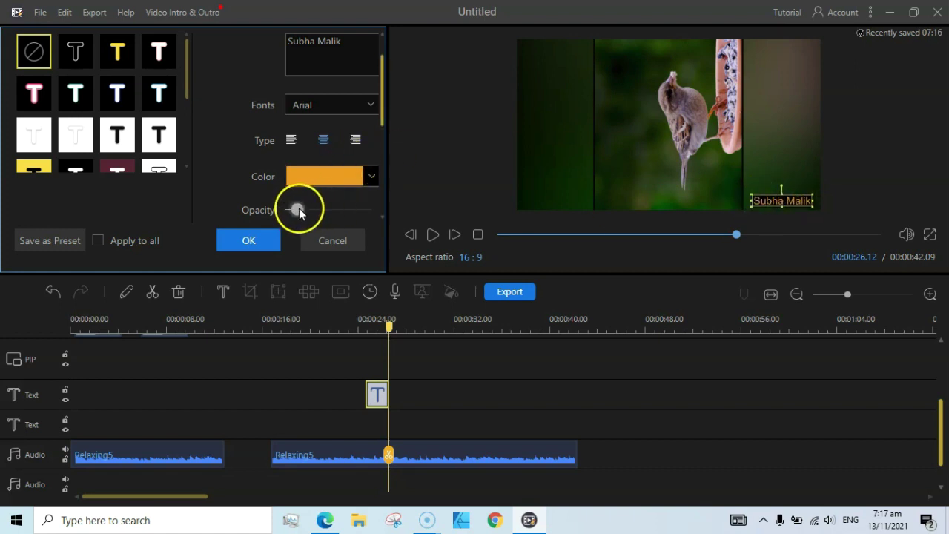
- Raise the caption's opacity slightly, then play the project through and stop it
{"action": "left_click_drag", "start_coordinate": [329, 210], "coordinate": [339, 209]}
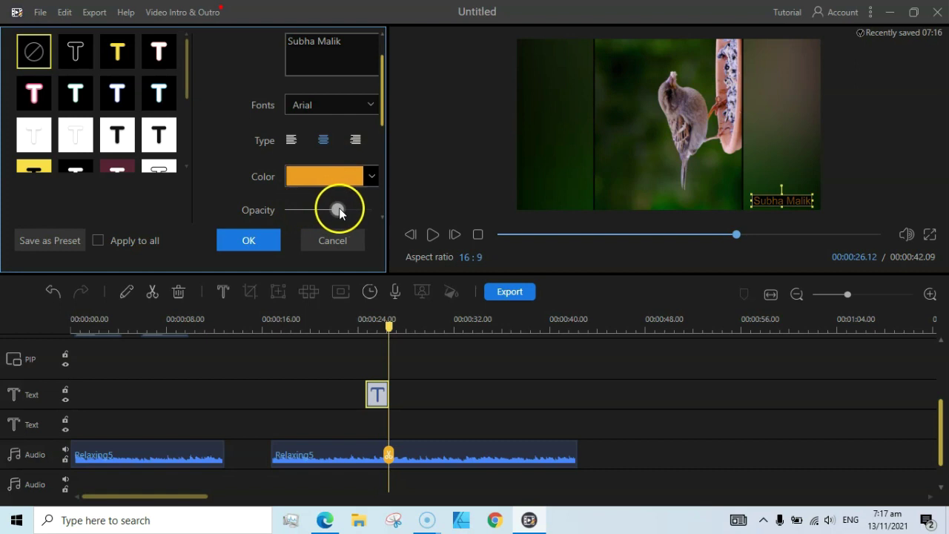
{"action": "left_click", "coordinate": [333, 240]}
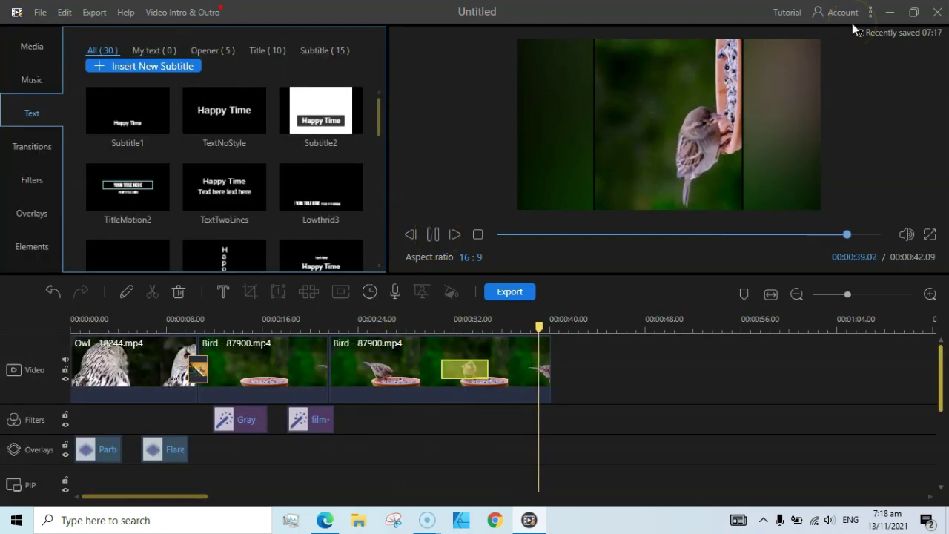
{"action": "left_click", "coordinate": [590, 380]}
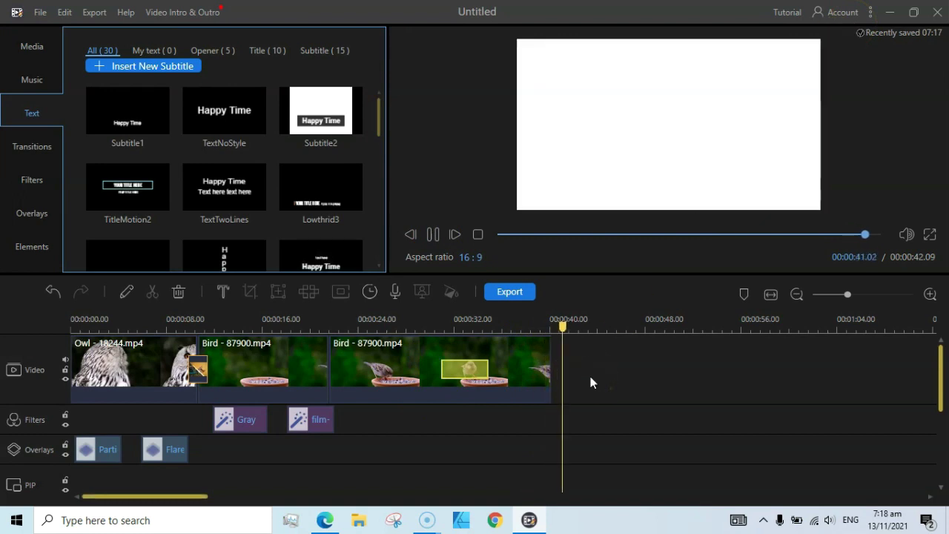